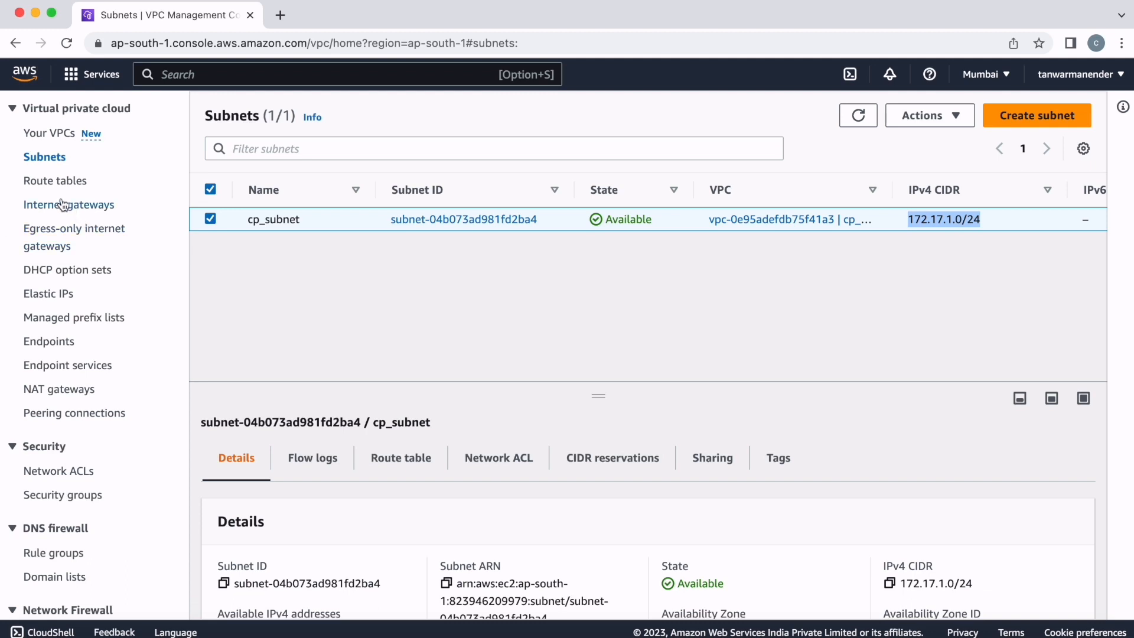
- View the VPC's route tables list and start a new customer gateway named custmore_gateway01
left_click(42, 185)
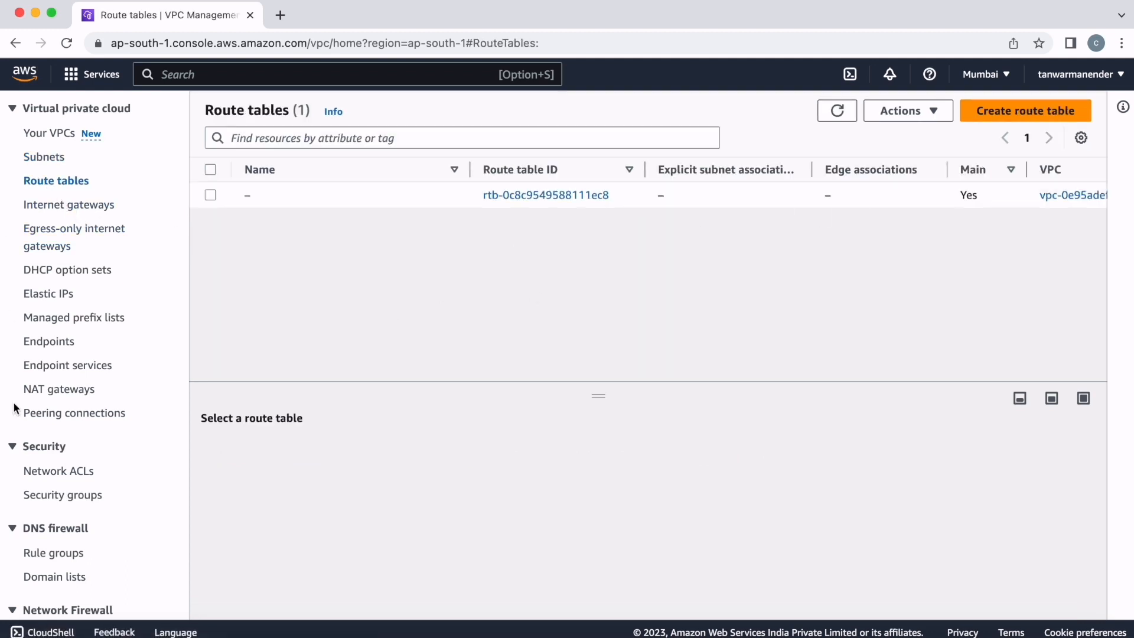
scroll(117, 393, "down", 5)
scroll(118, 392, "down", 5)
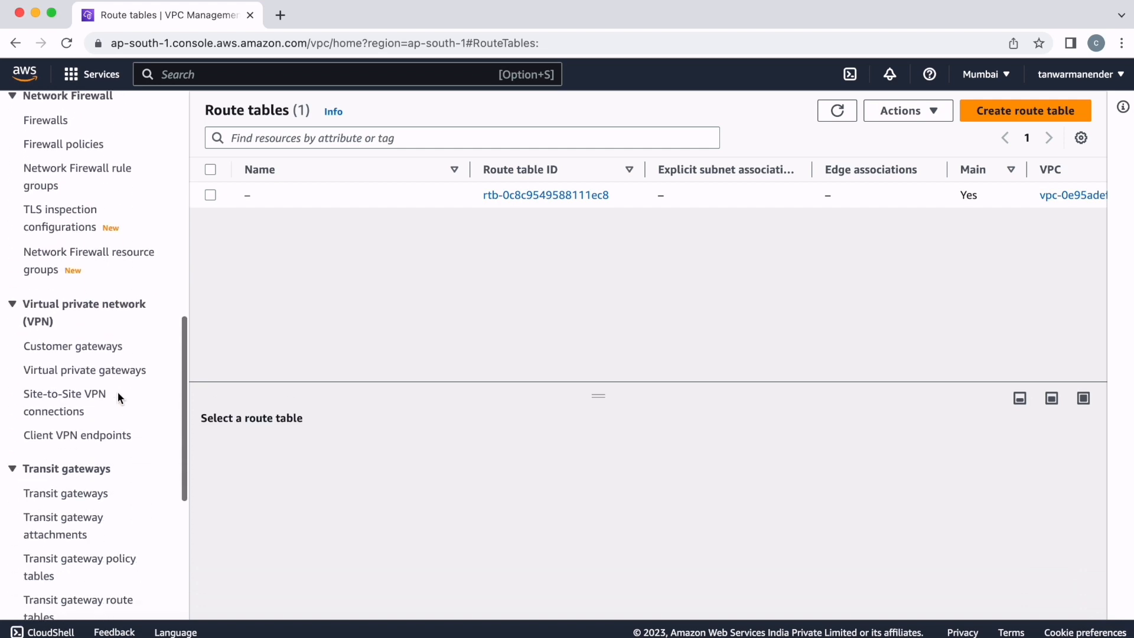
scroll(118, 392, "down", 4)
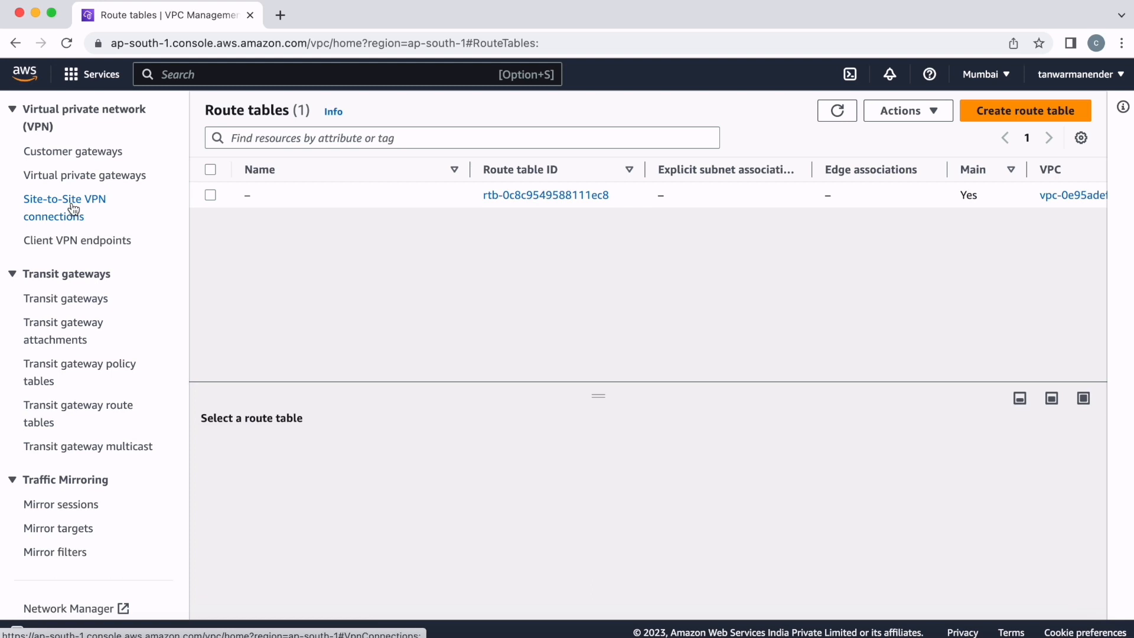
left_click(80, 151)
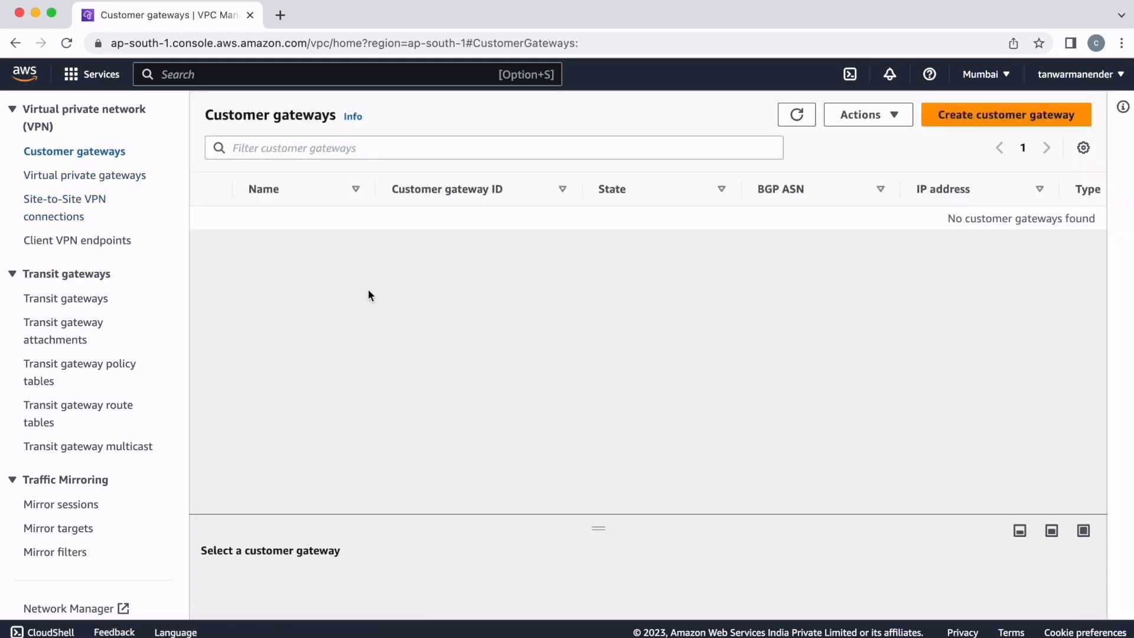
left_click(1008, 125)
left_click(221, 326)
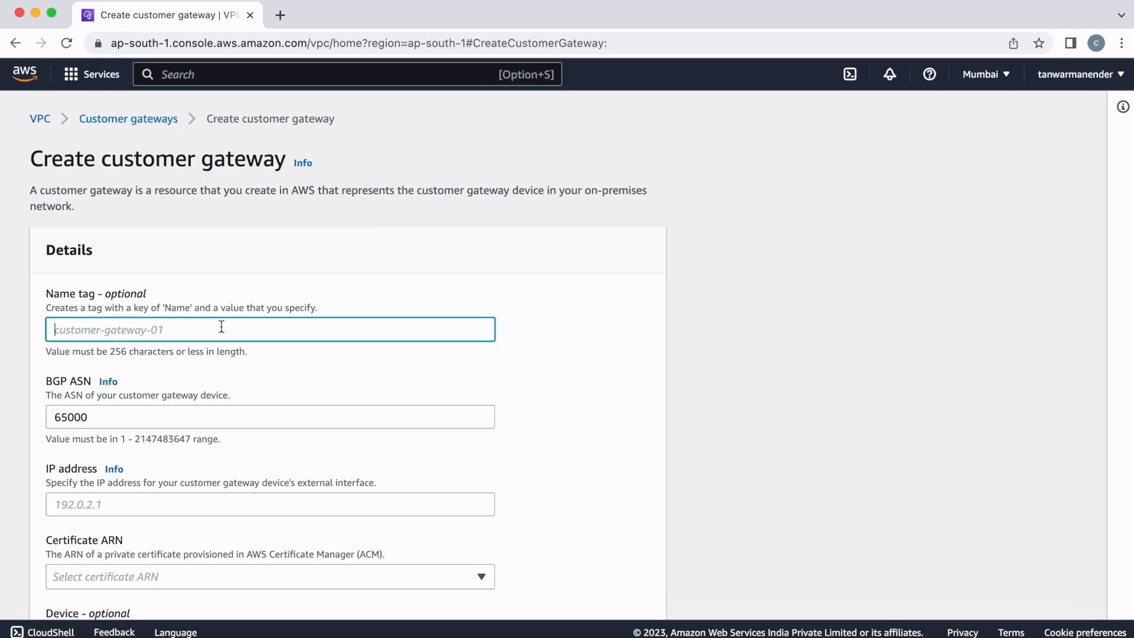
type("custmore_gat")
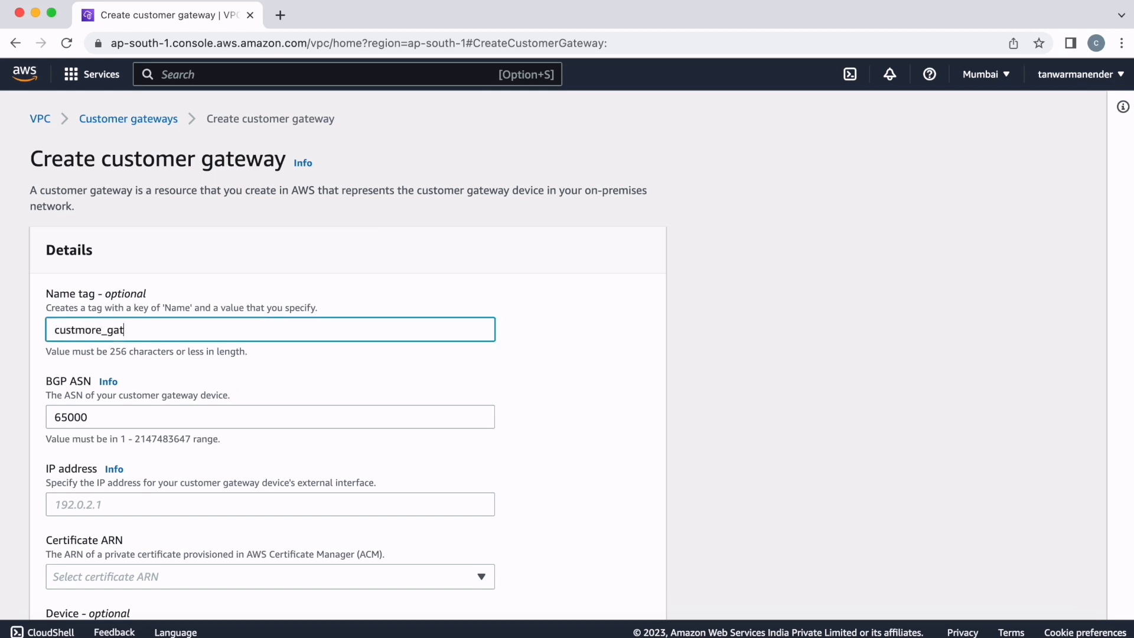
type("eway01")
- Set the customer gateway's IP address to 124.73.10.15, keep BGP ASN 65000, and create the gateway
scroll(277, 384, "down", 3)
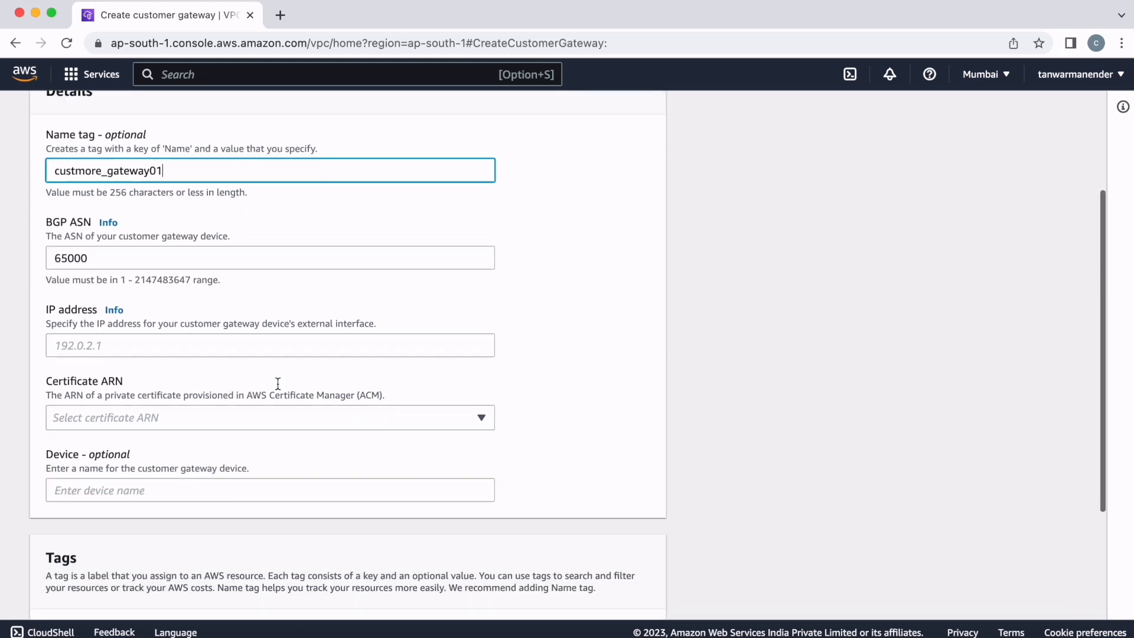
scroll(278, 385, "up", 2)
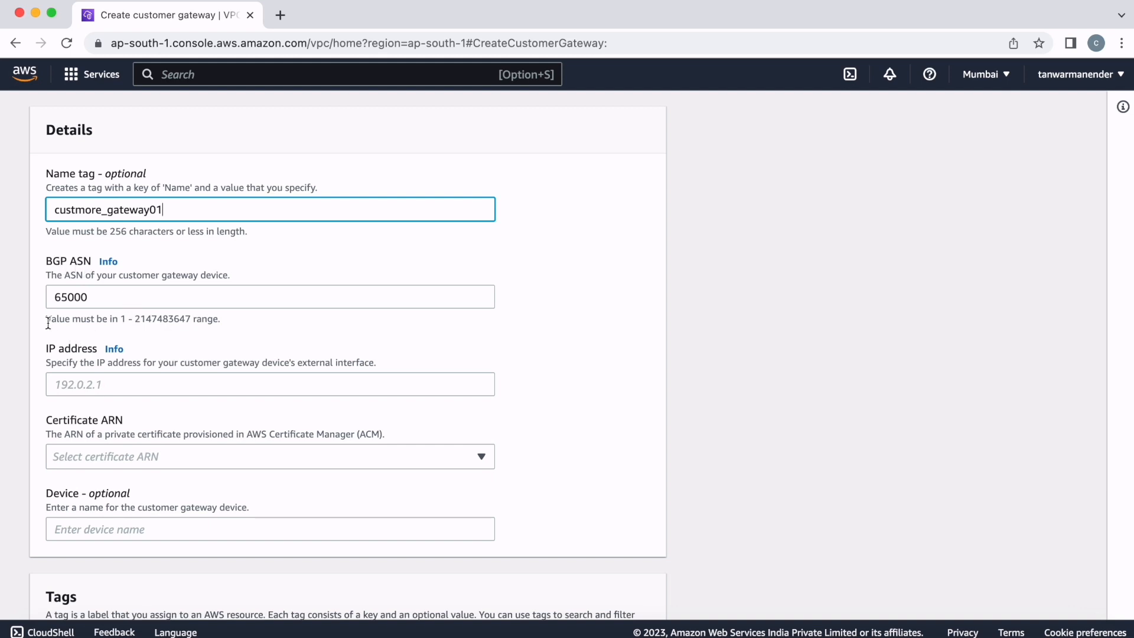
left_click_drag(48, 323, 84, 332)
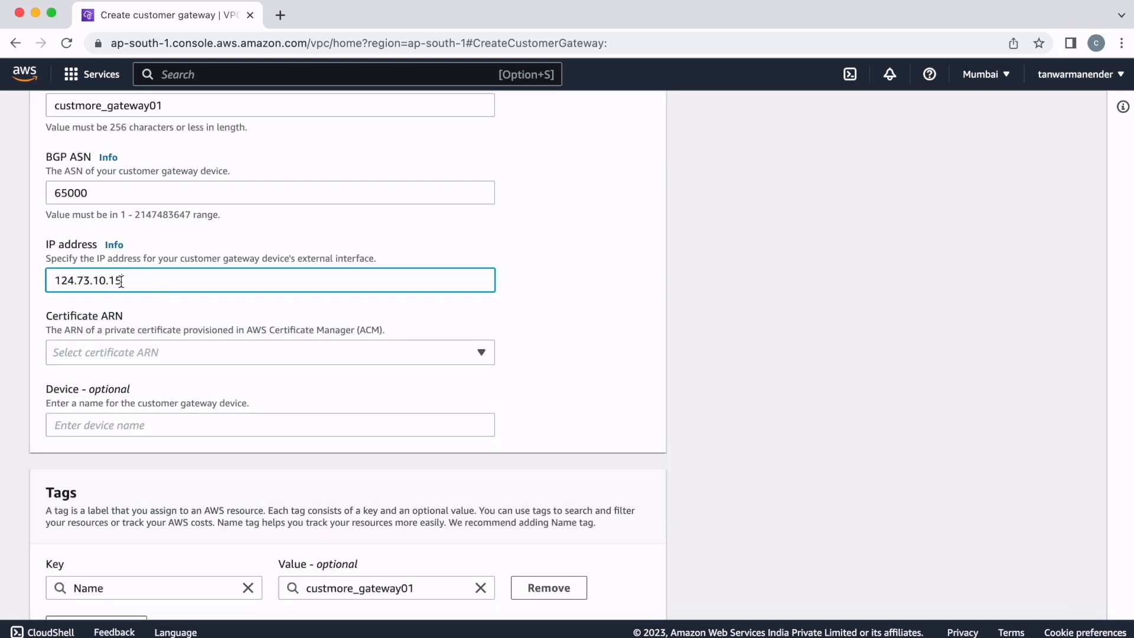
scroll(598, 347, "down", 3)
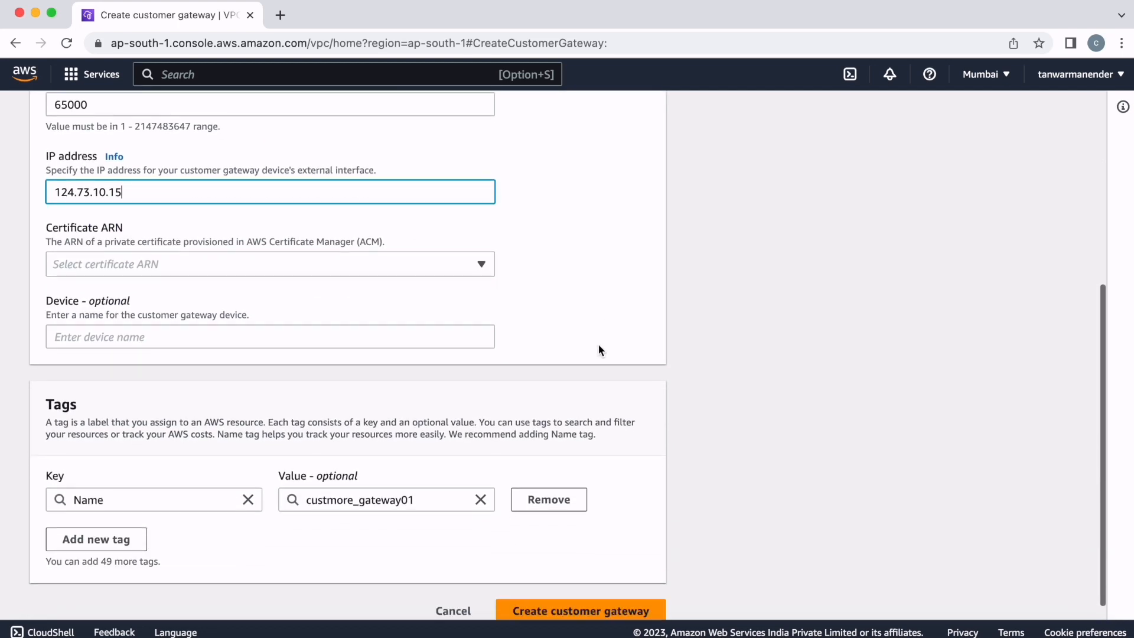
left_click(539, 597)
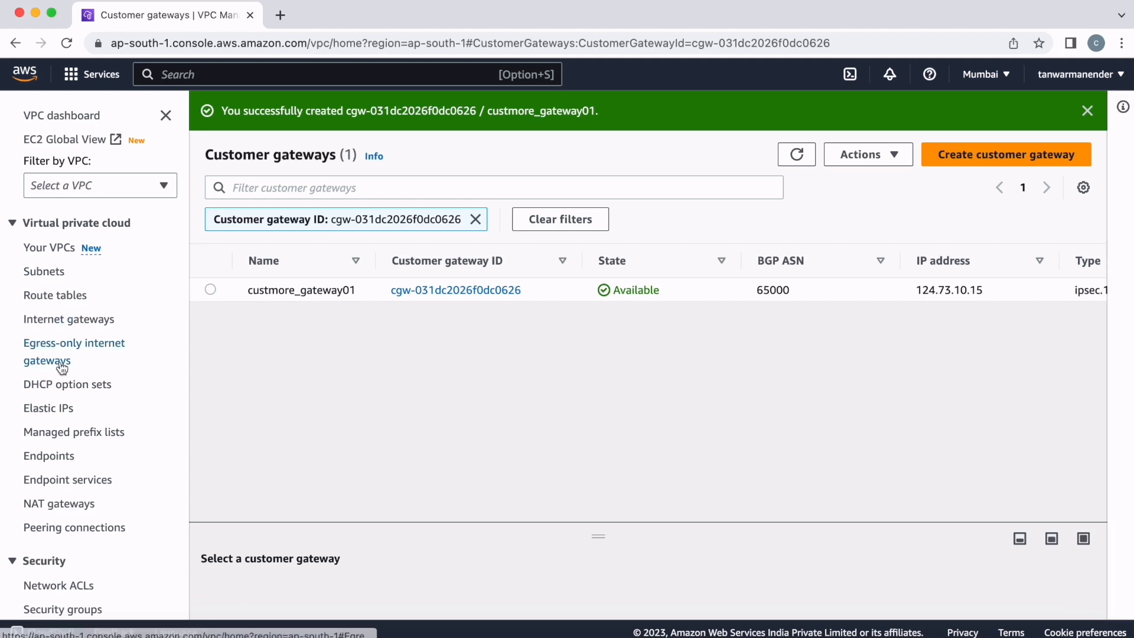
- Create a virtual private gateway named myvpgw01 with the Amazon default ASN
scroll(65, 361, "down", 10)
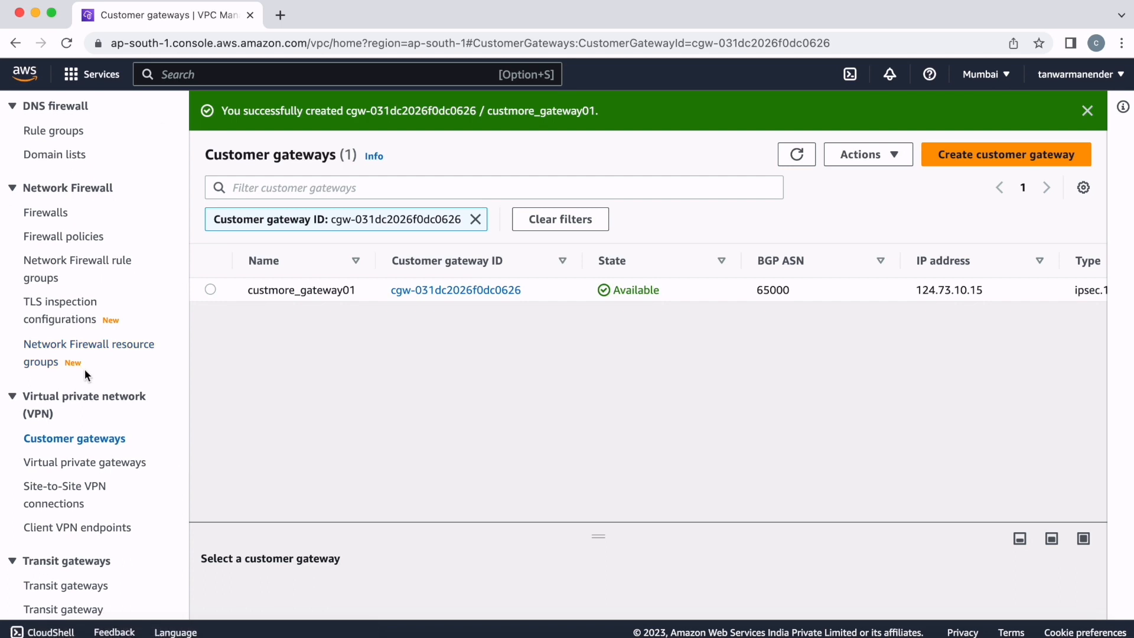
scroll(83, 369, "down", 5)
left_click(70, 331)
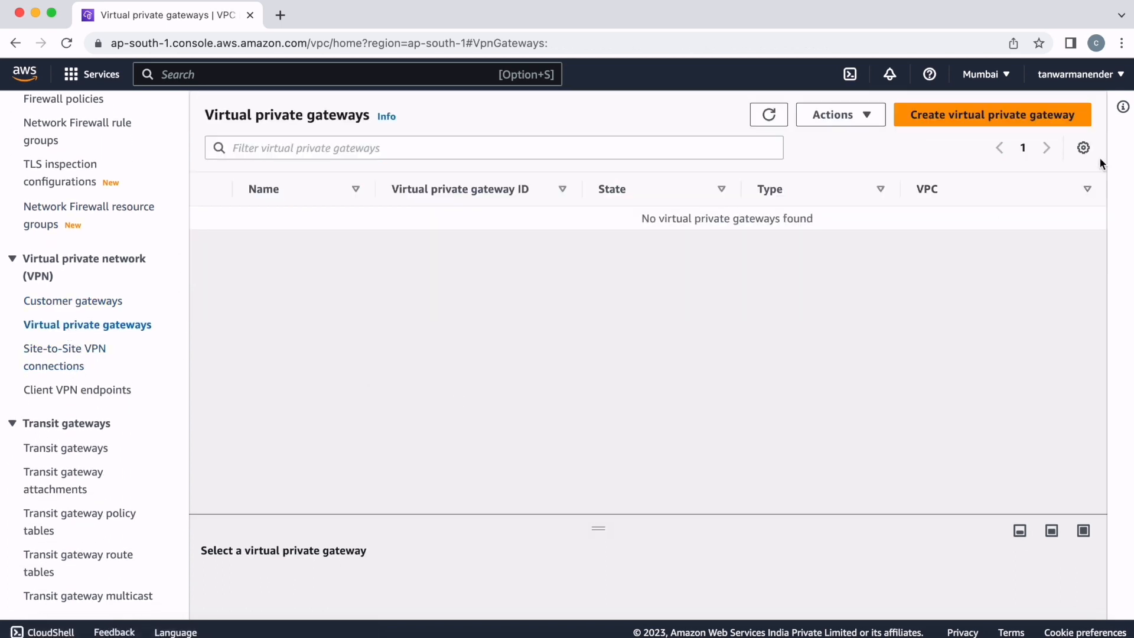
left_click(1012, 115)
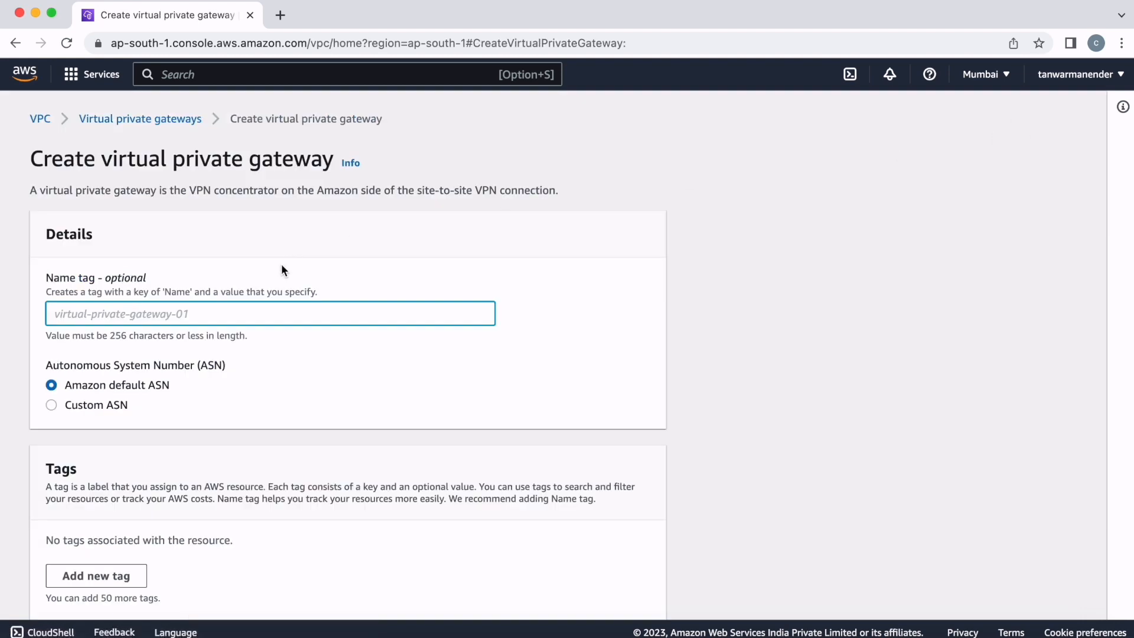
type("my")
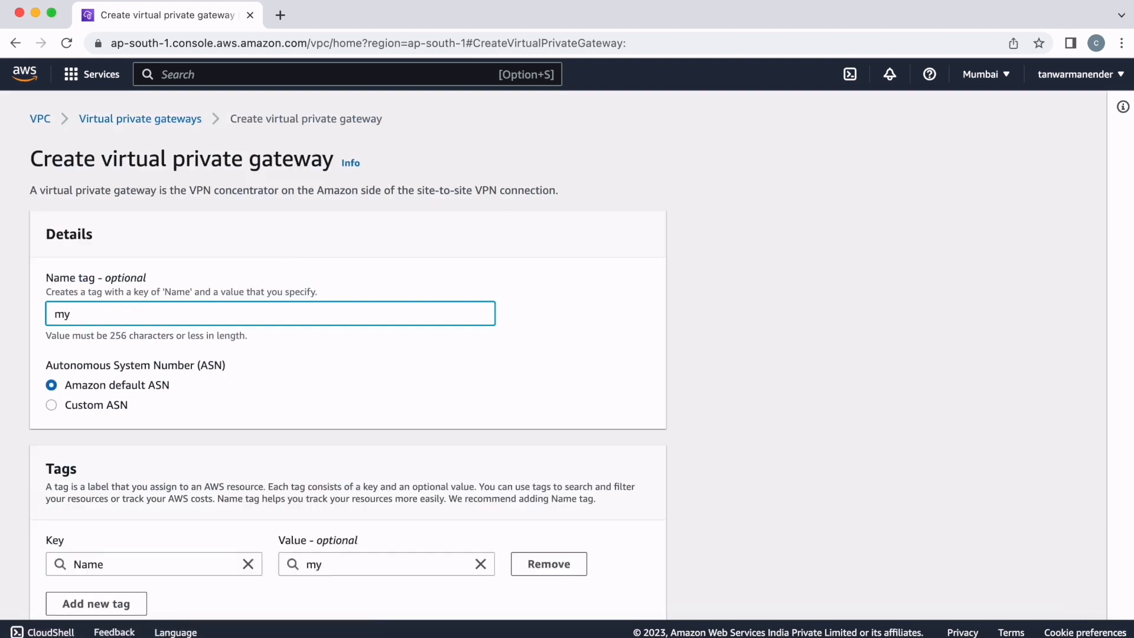
type("vpgw01")
scroll(567, 354, "down", 2)
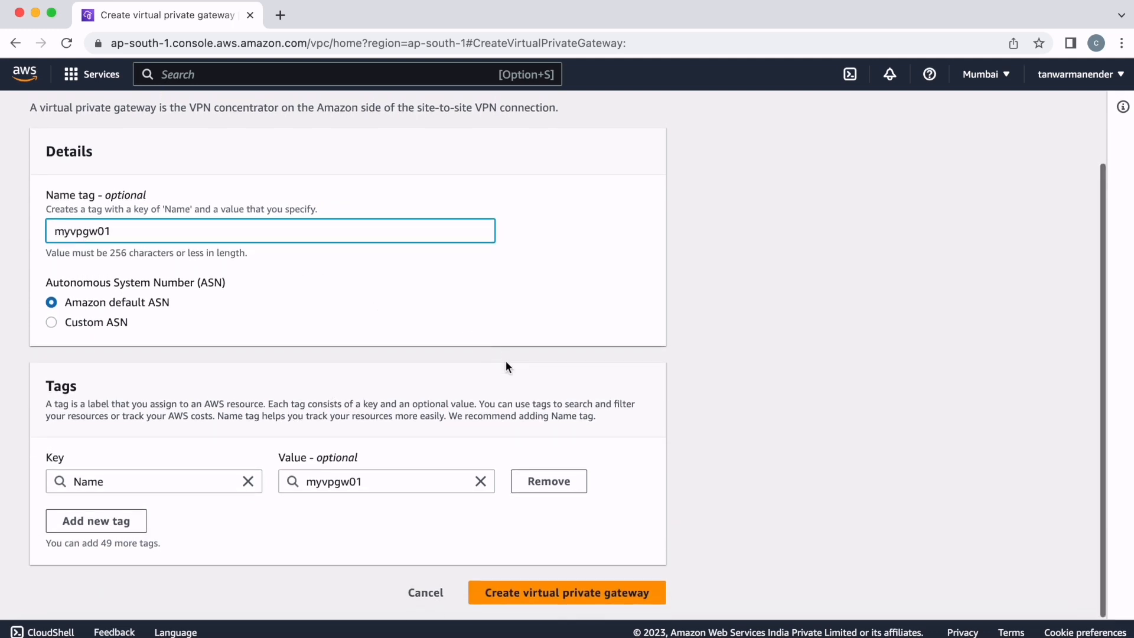
left_click(524, 596)
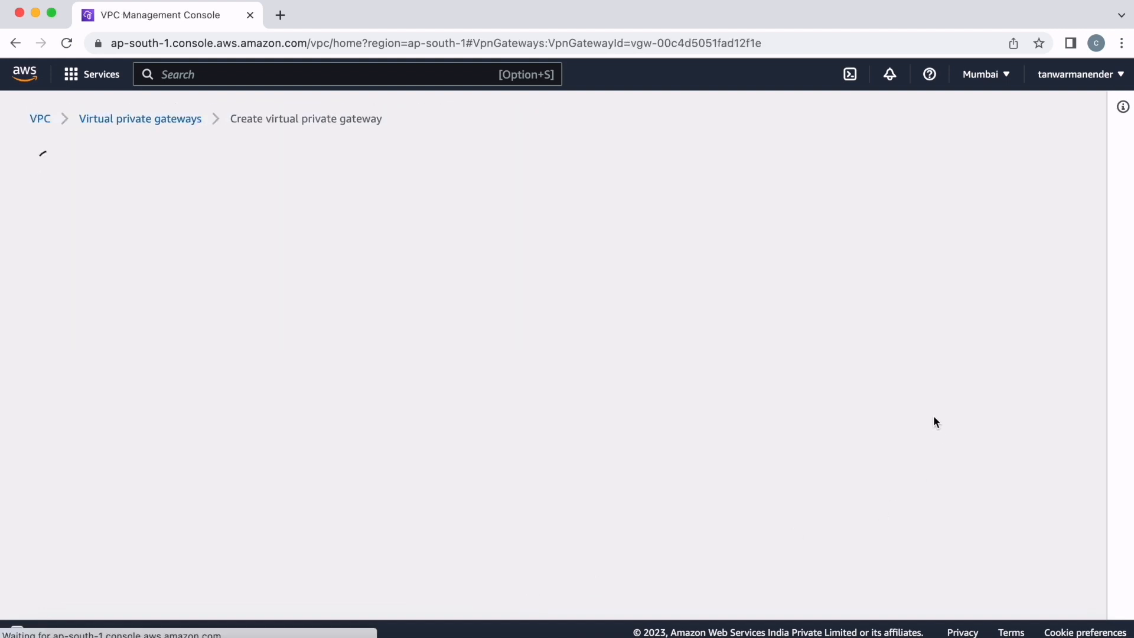
- Attach the virtual private gateway myvpgw01 to the VPC cp_vpc and refresh the gateway list
scroll(68, 401, "down", 10)
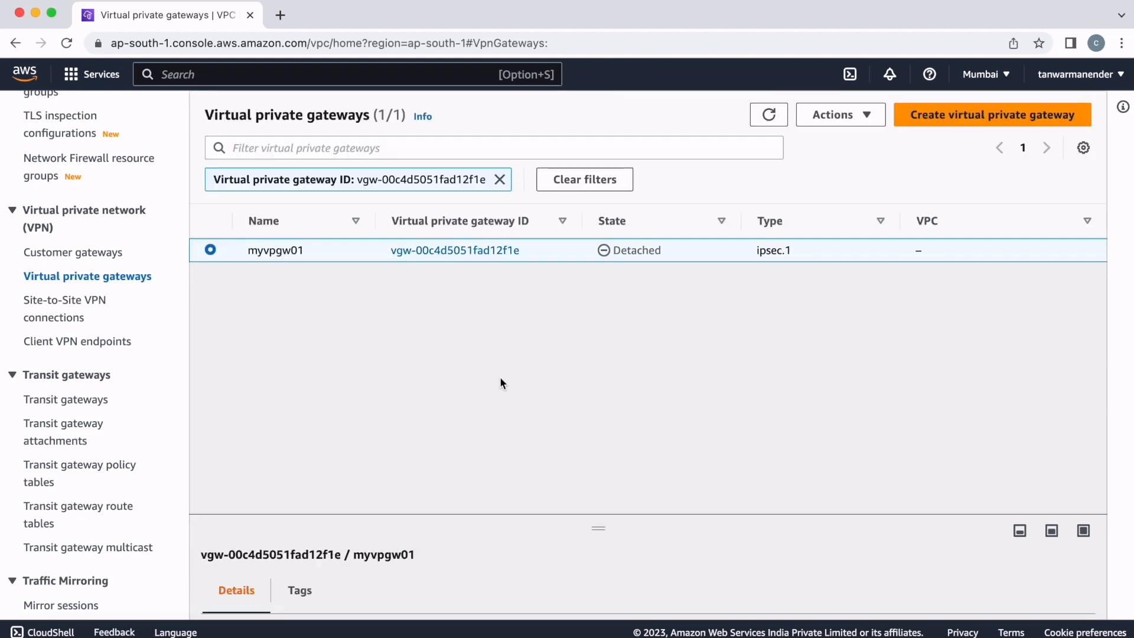
left_click(437, 254)
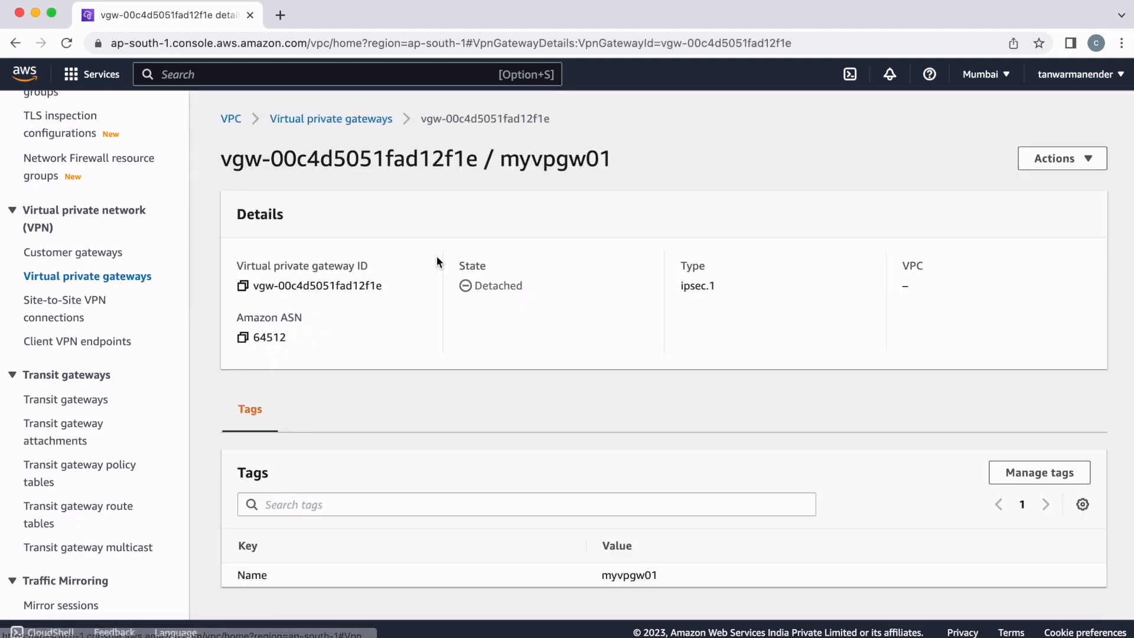
left_click(1057, 158)
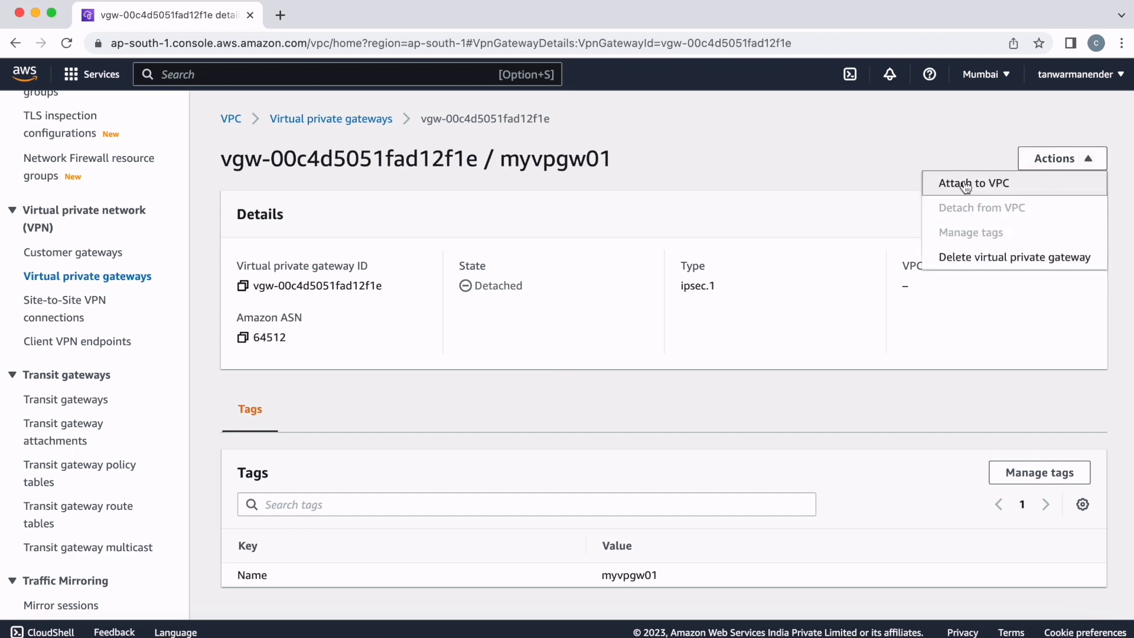
left_click(965, 187)
left_click(465, 349)
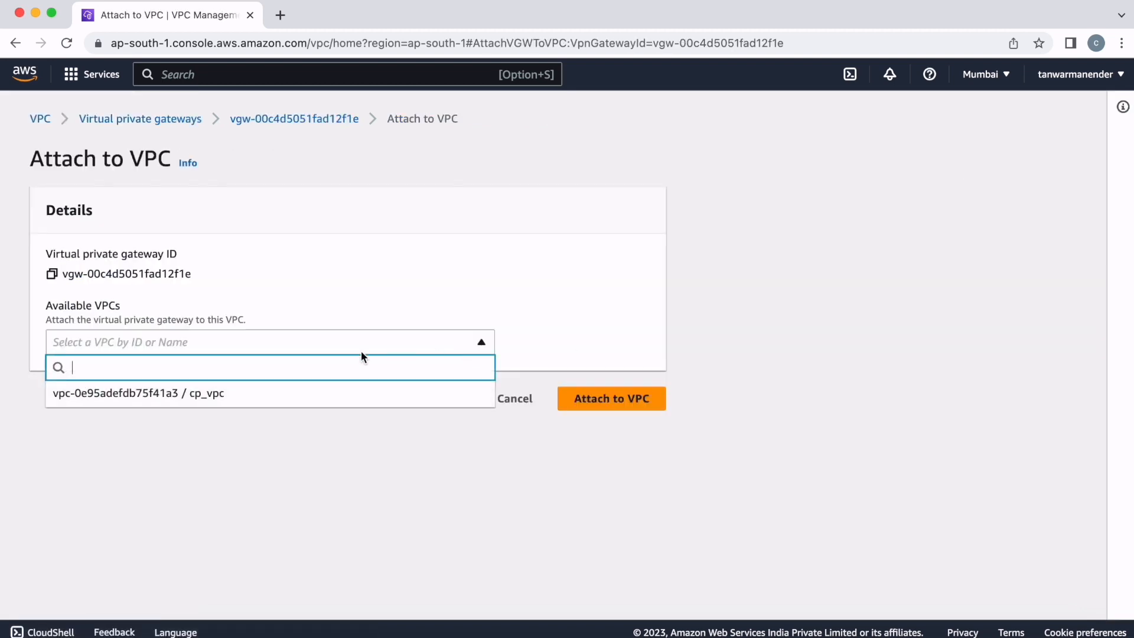
left_click(178, 400)
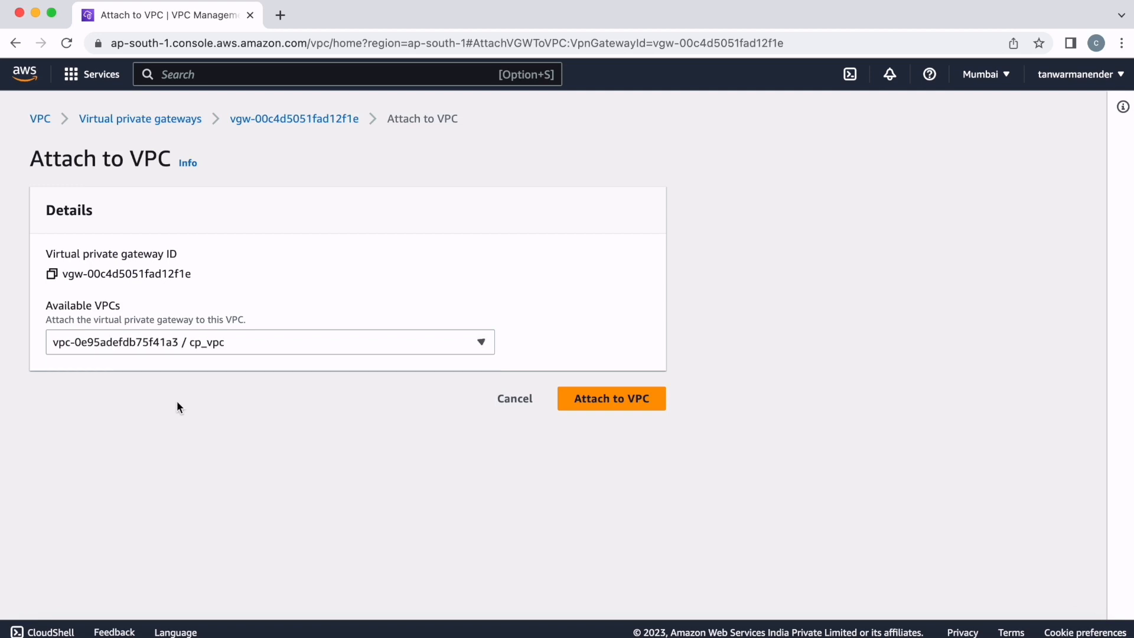
left_click(608, 409)
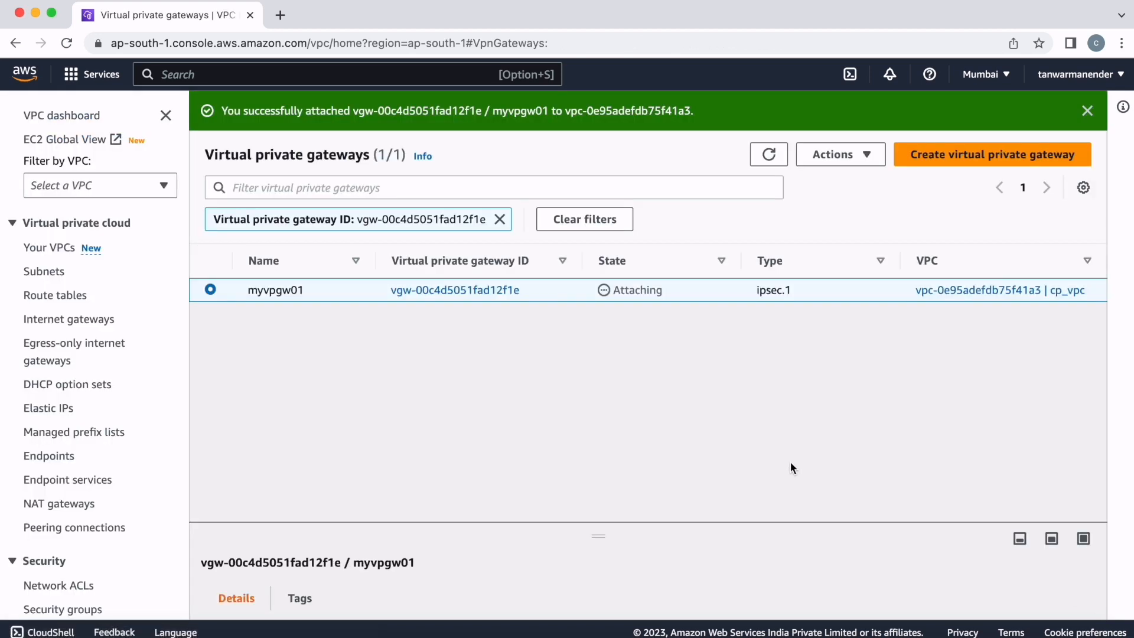
left_click(768, 154)
- Start a new site-to-site VPN connection with the name tag sitetosite01
scroll(160, 385, "down", 10)
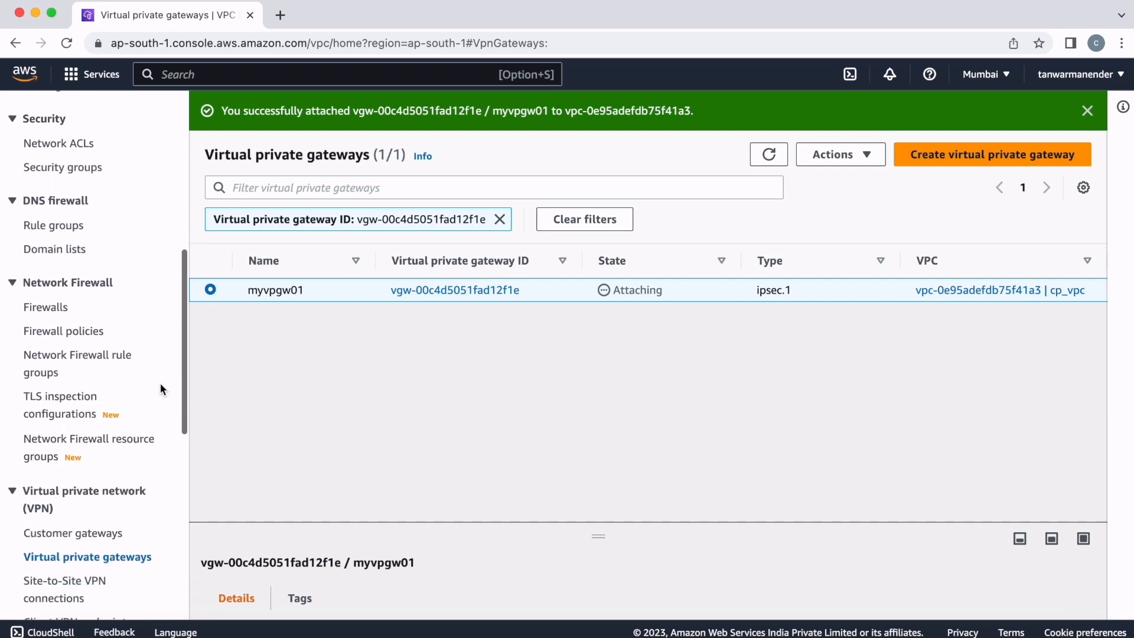
scroll(160, 389, "down", 10)
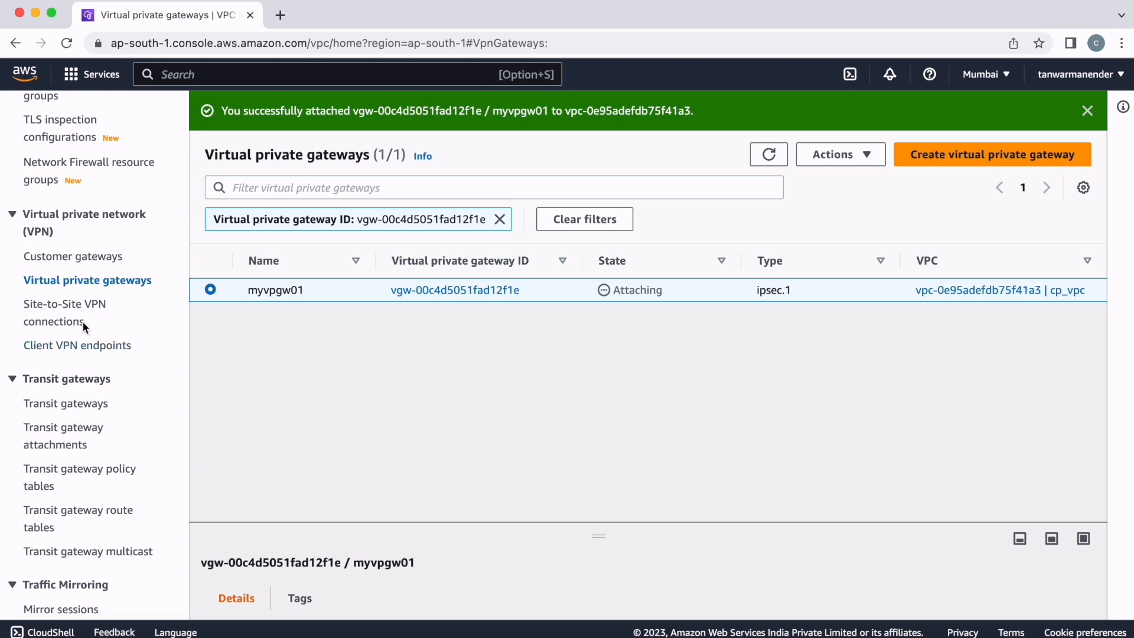
left_click(68, 313)
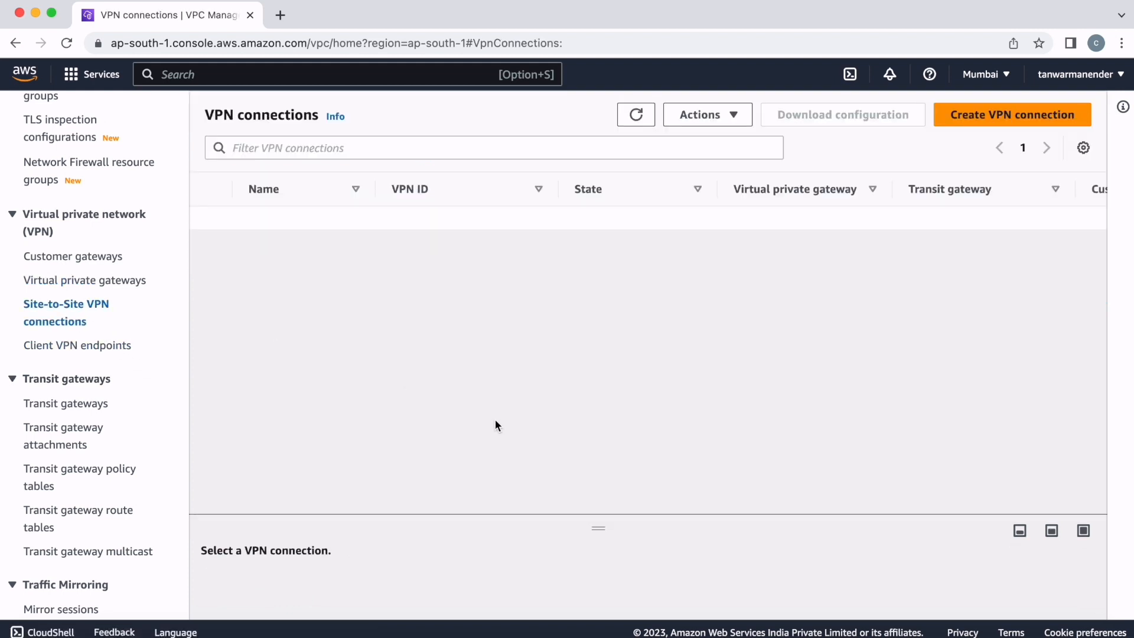
left_click(957, 125)
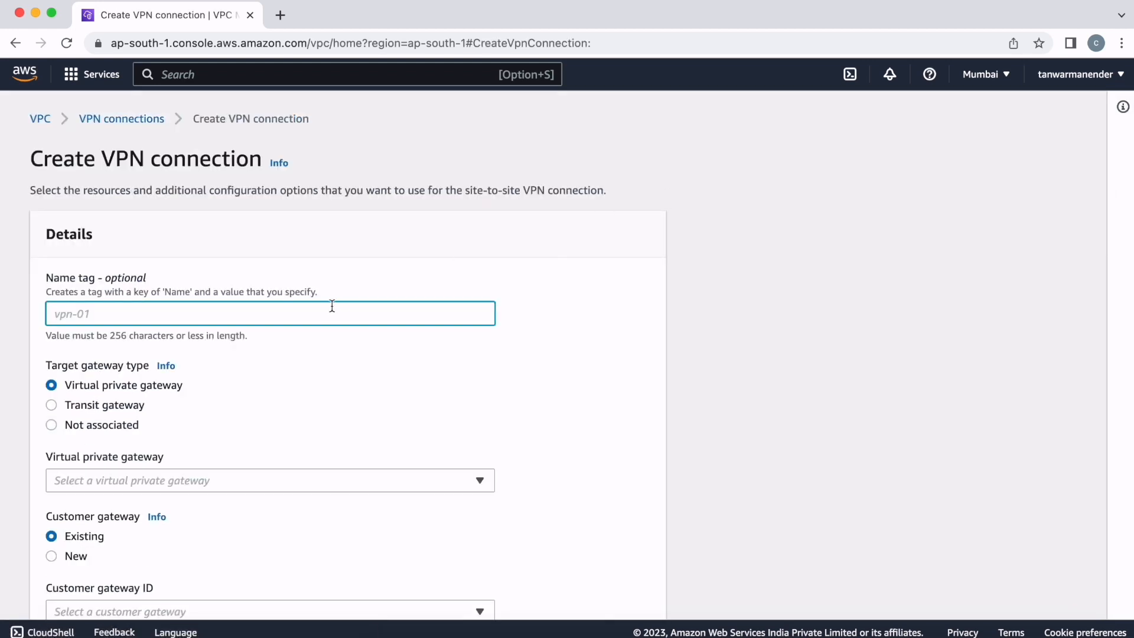
type("sitetosite01")
- Assign the virtual private gateway myvpgw01 and the existing customer gateway custmore_gateway01 to the VPN connection
scroll(296, 382, "down", 3)
left_click(424, 315)
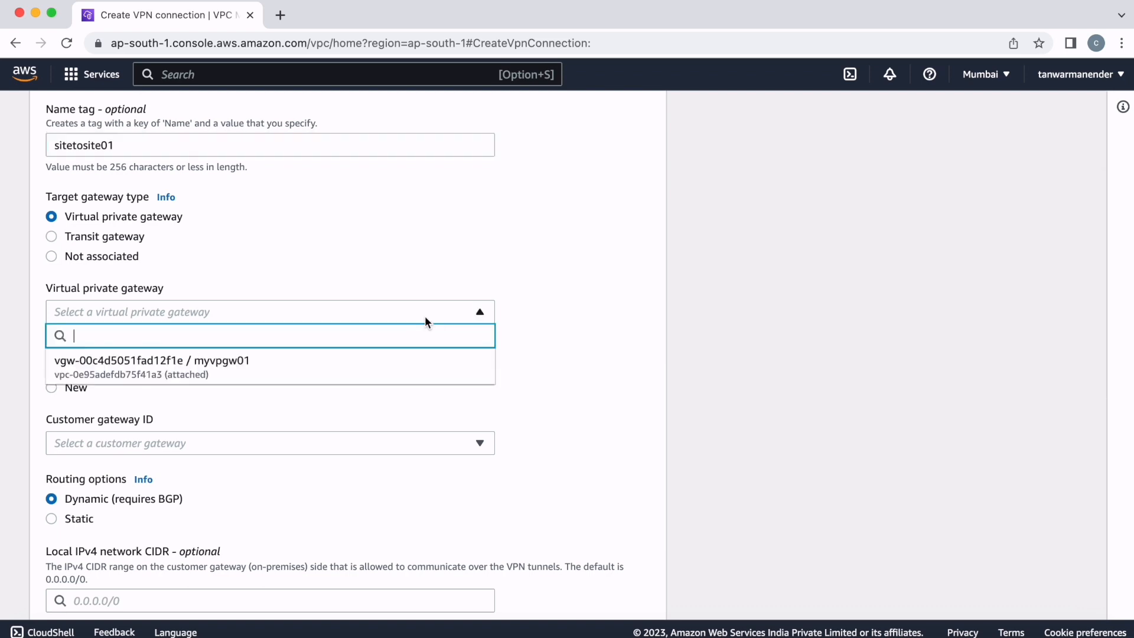
left_click(243, 365)
scroll(325, 382, "down", 2)
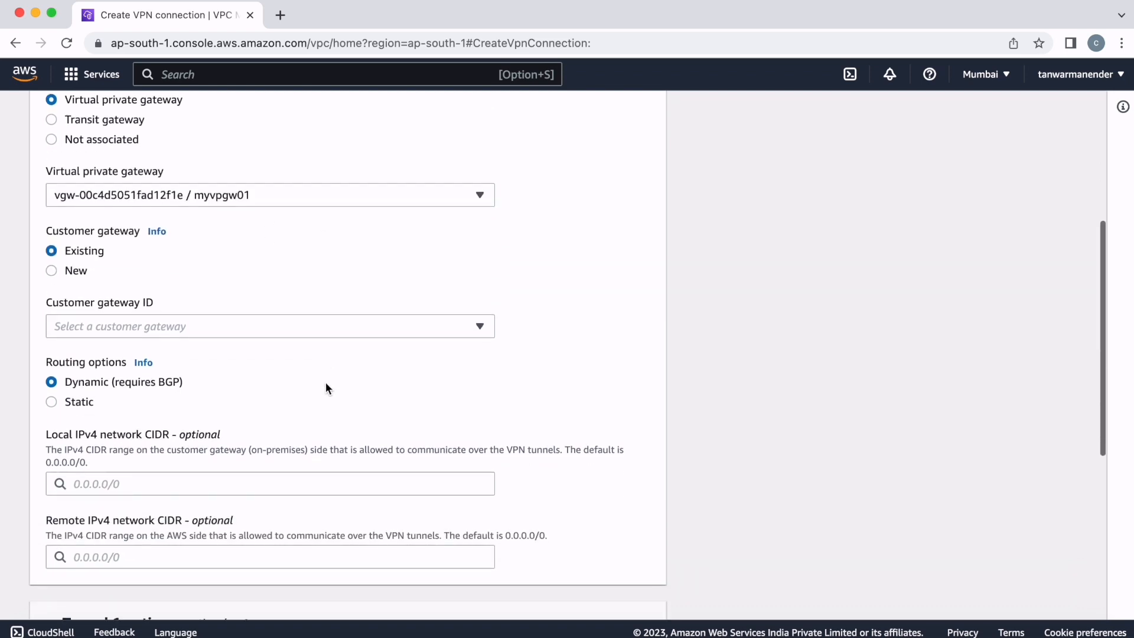
scroll(326, 384, "down", 1)
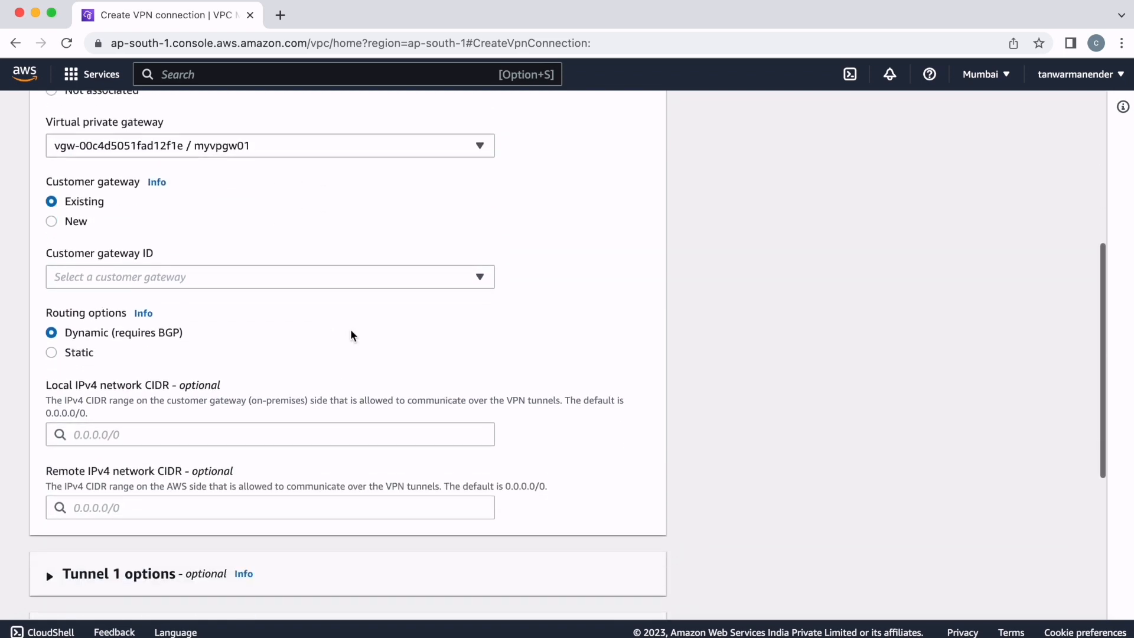
left_click(431, 276)
left_click(230, 329)
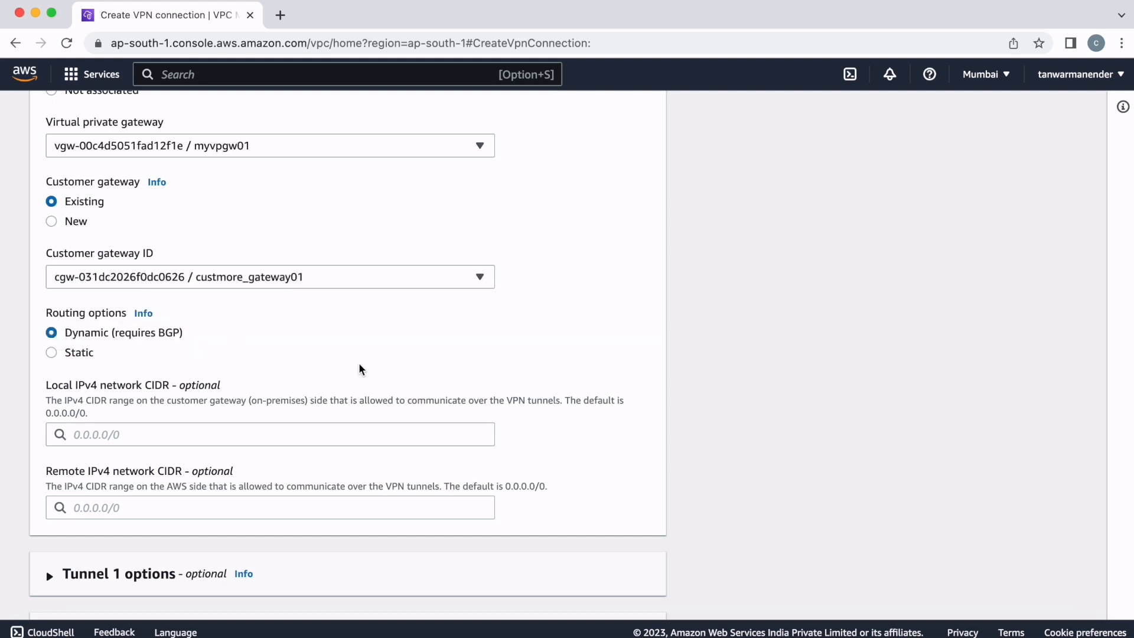
- Set the VPN connection's local IPv4 network CIDR to 192.168.0.0/16 and its remote IPv4 network CIDR to 172.17.0.0/16
scroll(361, 369, "down", 2)
left_click(113, 334)
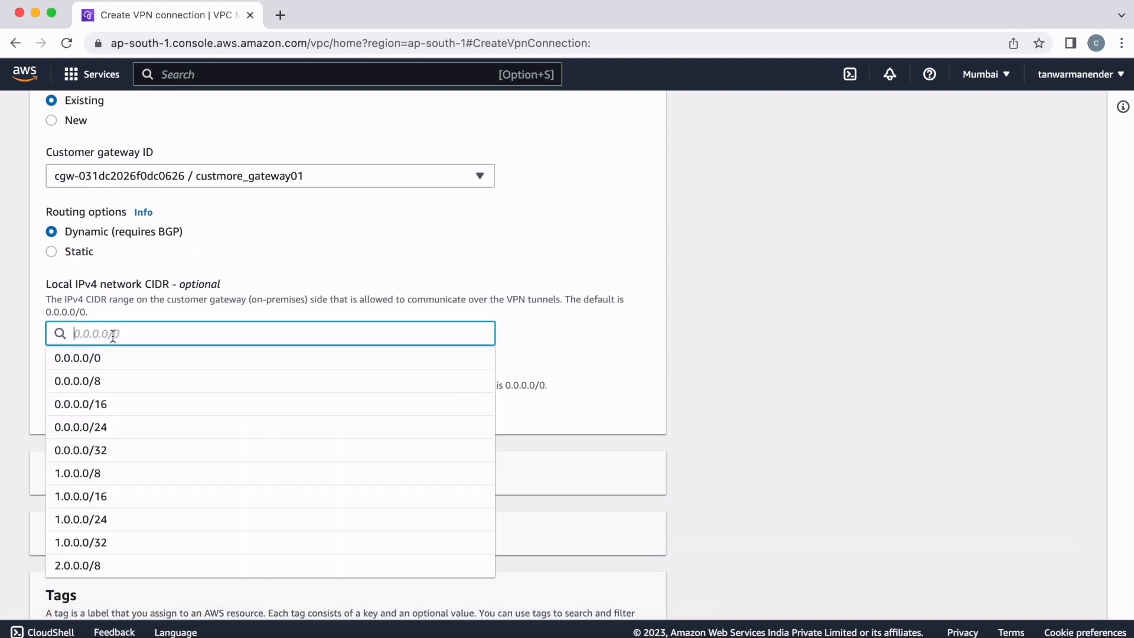
type("10")
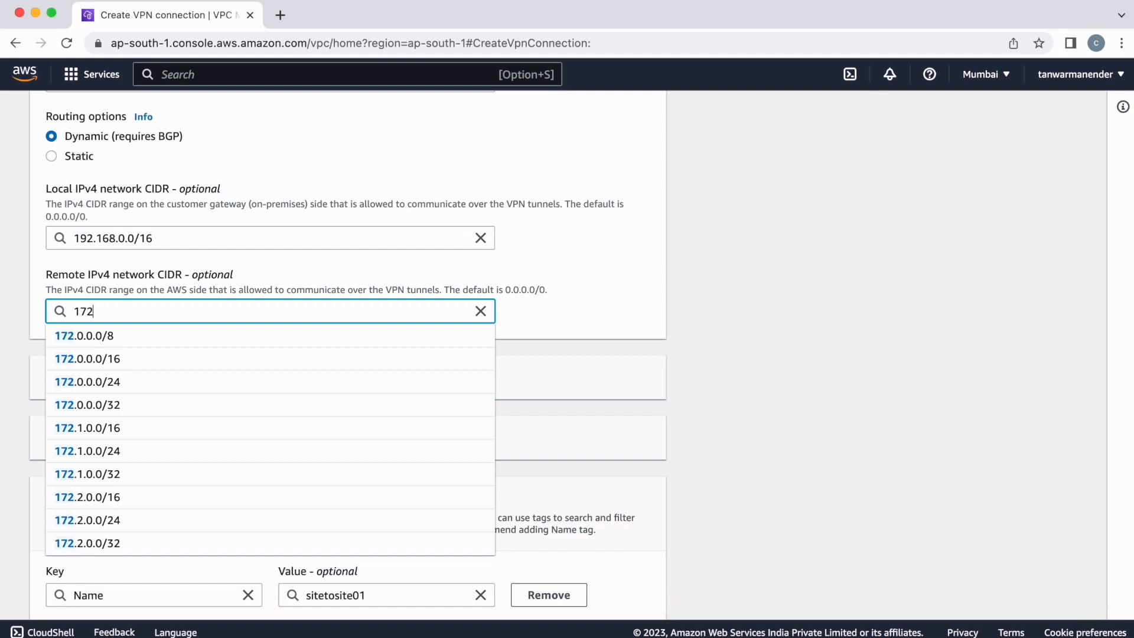
type(".17")
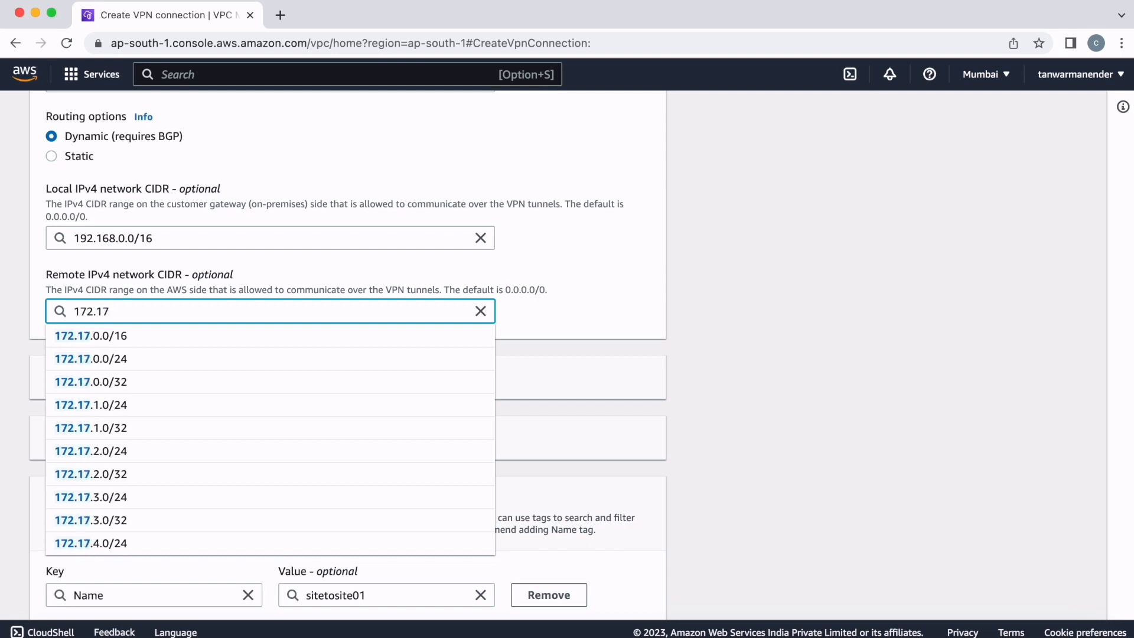
left_click(177, 335)
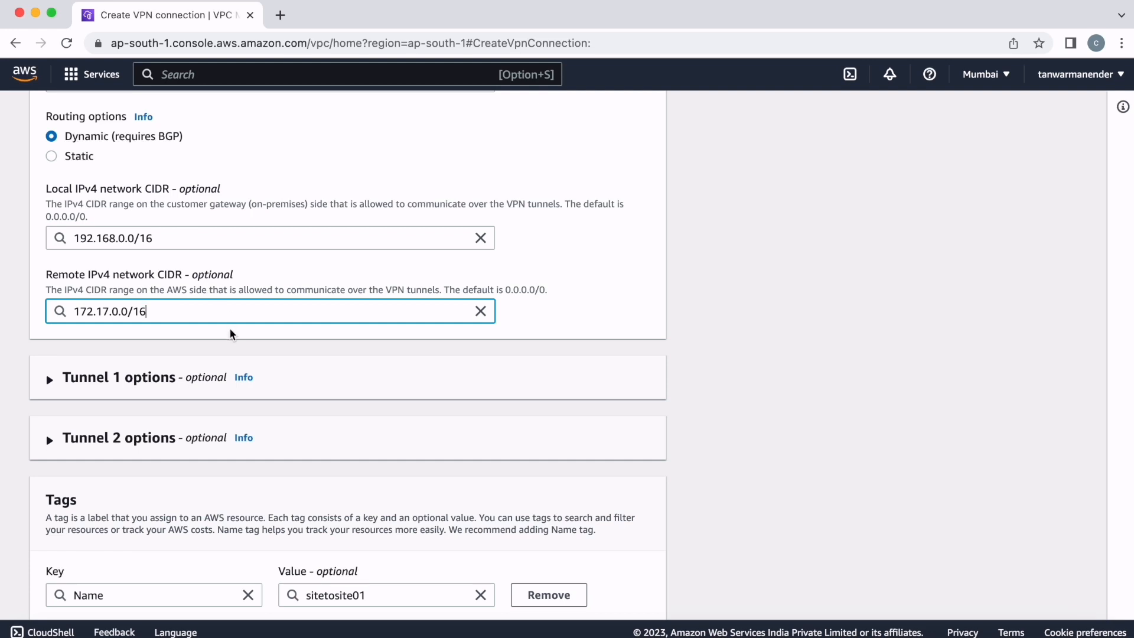
- Create the sitetosite01 VPN connection with the entered settings and refresh the connection list to update its state
scroll(231, 334, "down", 2)
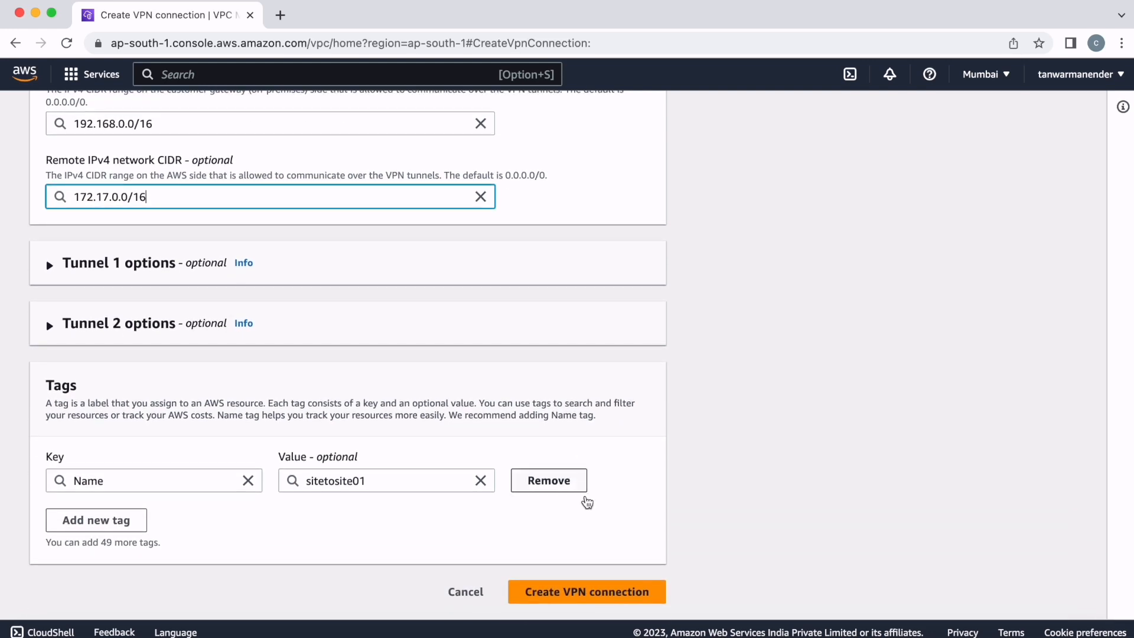
left_click(558, 594)
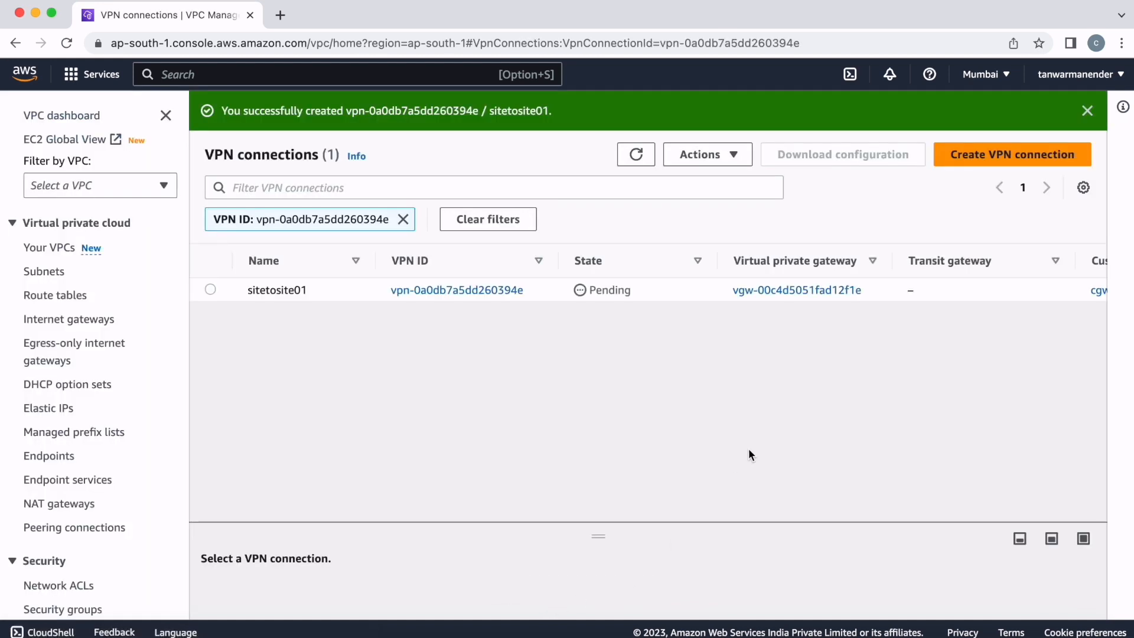
left_click(636, 154)
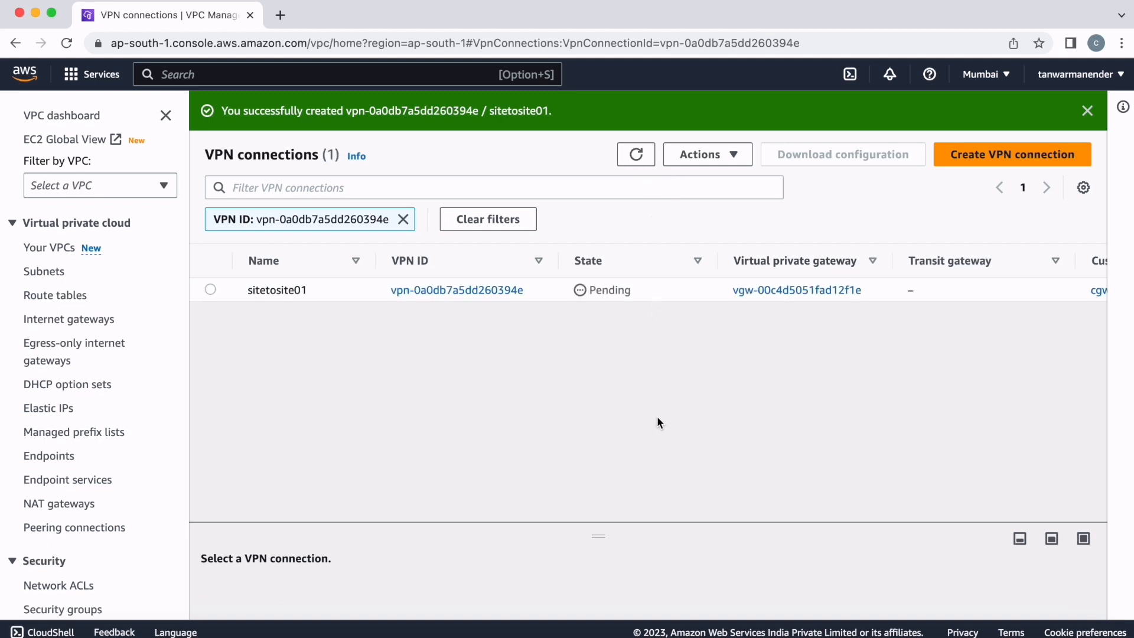
left_click(636, 116)
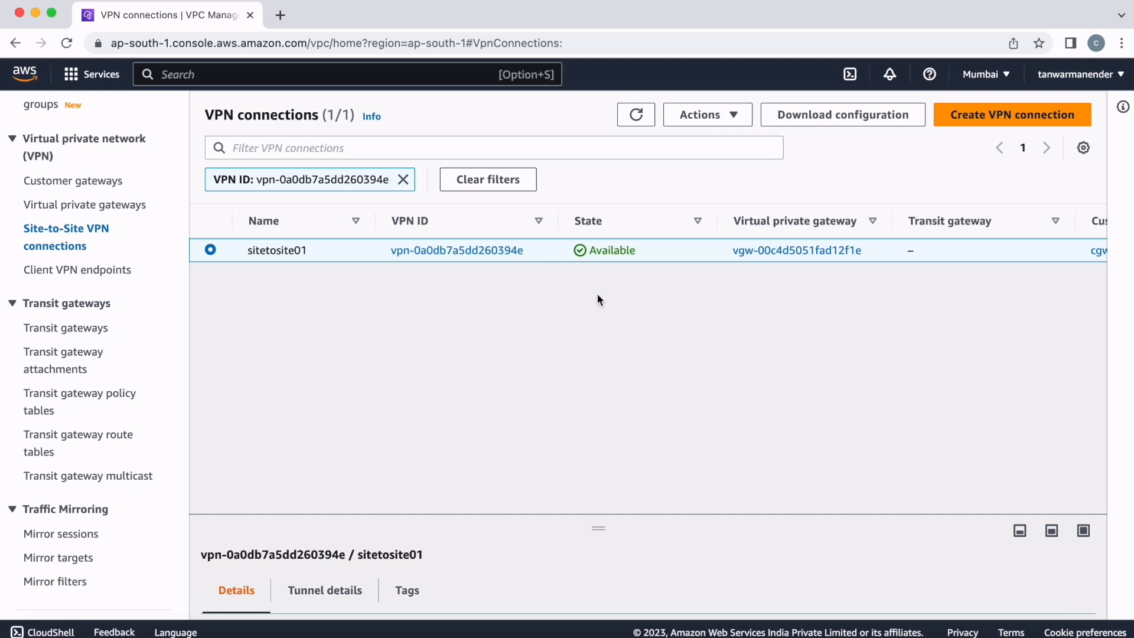
- Download the VPN connection's sample configuration for vendor Cisco Systems, Inc., platform Cisco ASR 1000, software IOS 12.4+ and IKE version ikev1
left_click(839, 120)
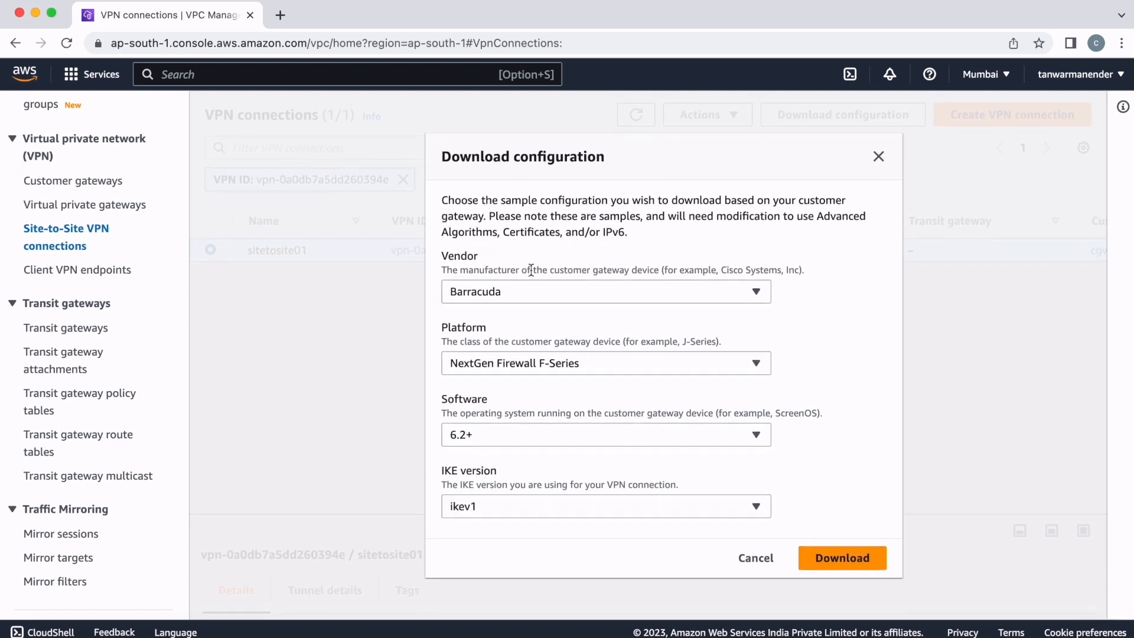
left_click(741, 295)
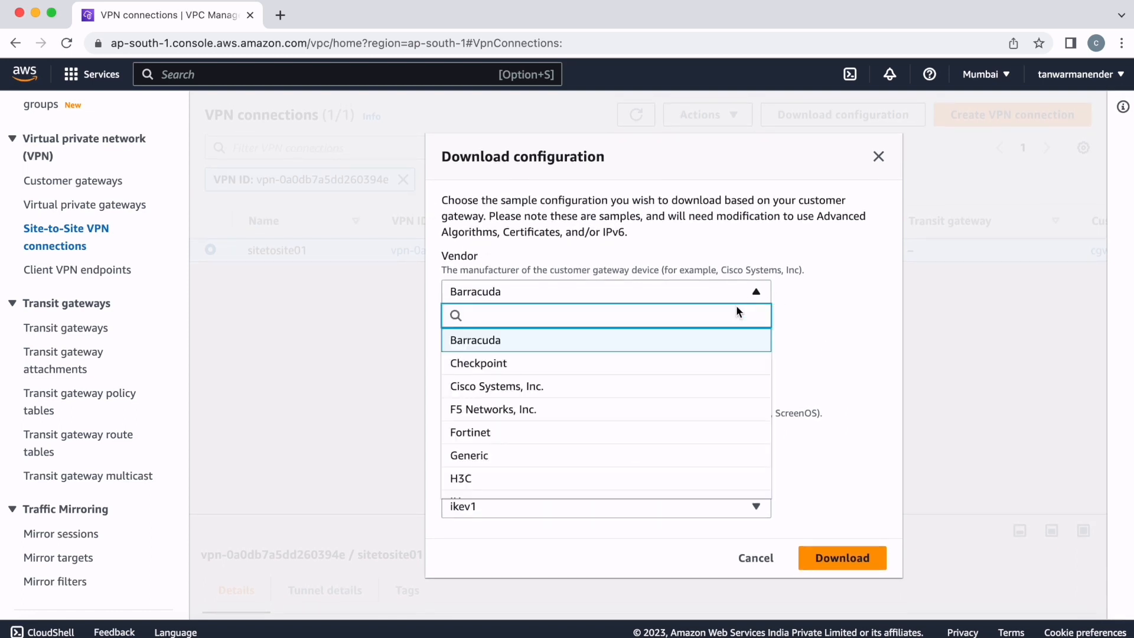
scroll(670, 408, "down", 3)
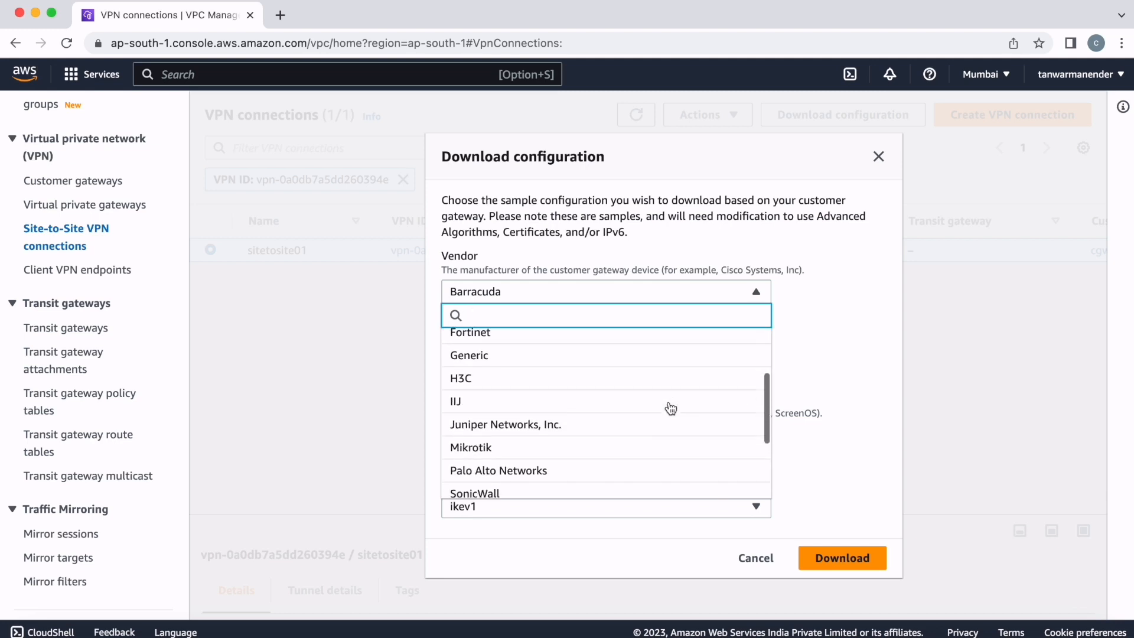
scroll(669, 408, "down", 2)
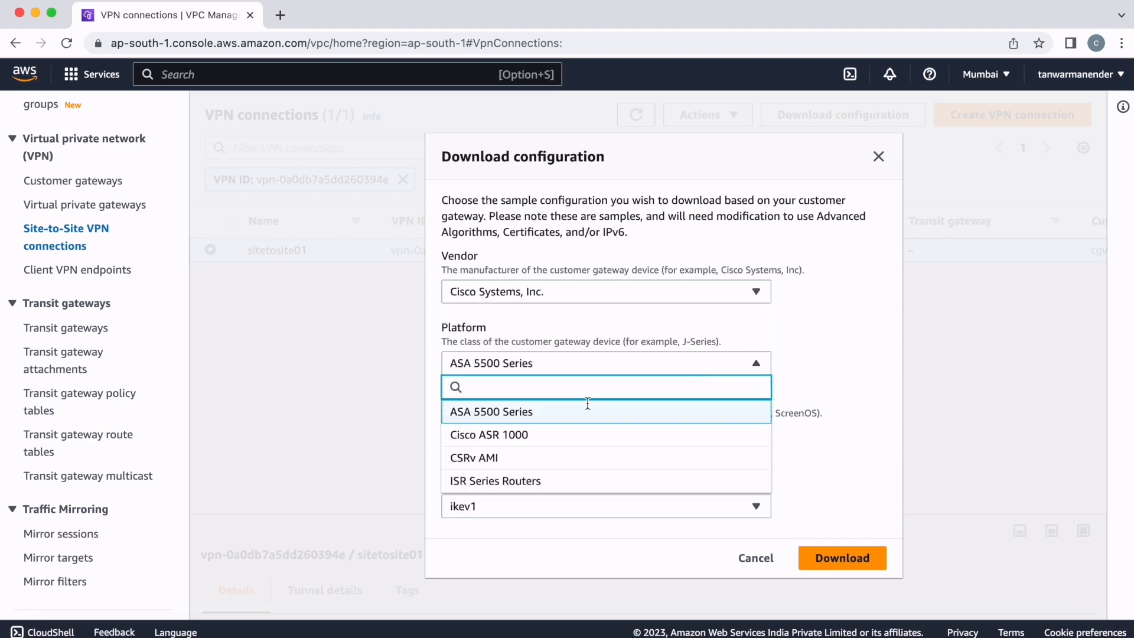
left_click(530, 432)
left_click(649, 443)
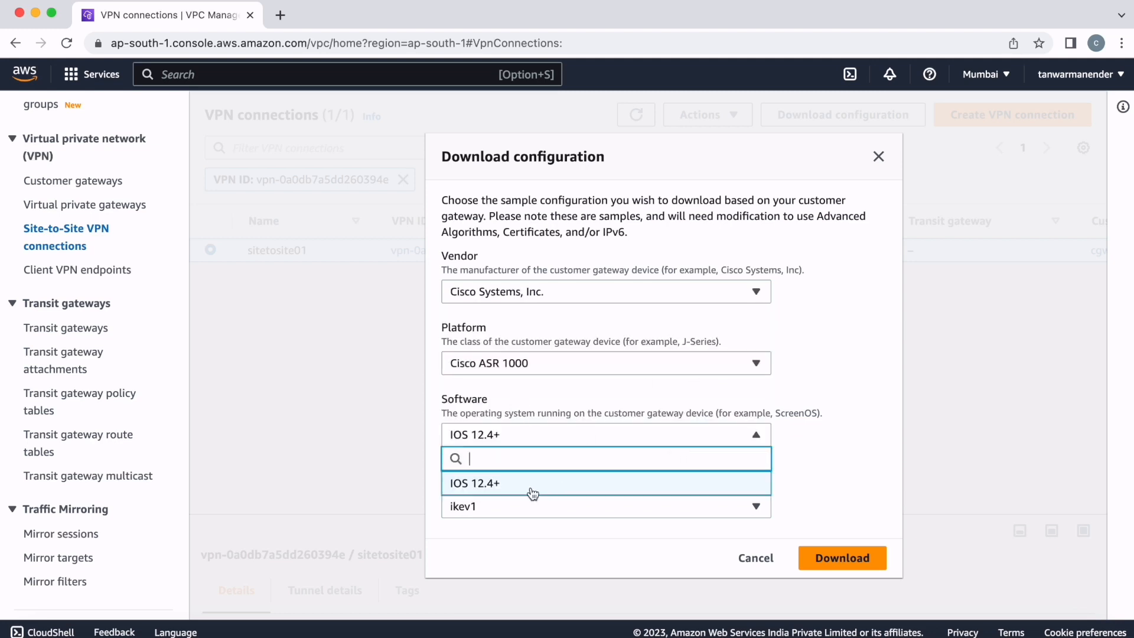
left_click(507, 491)
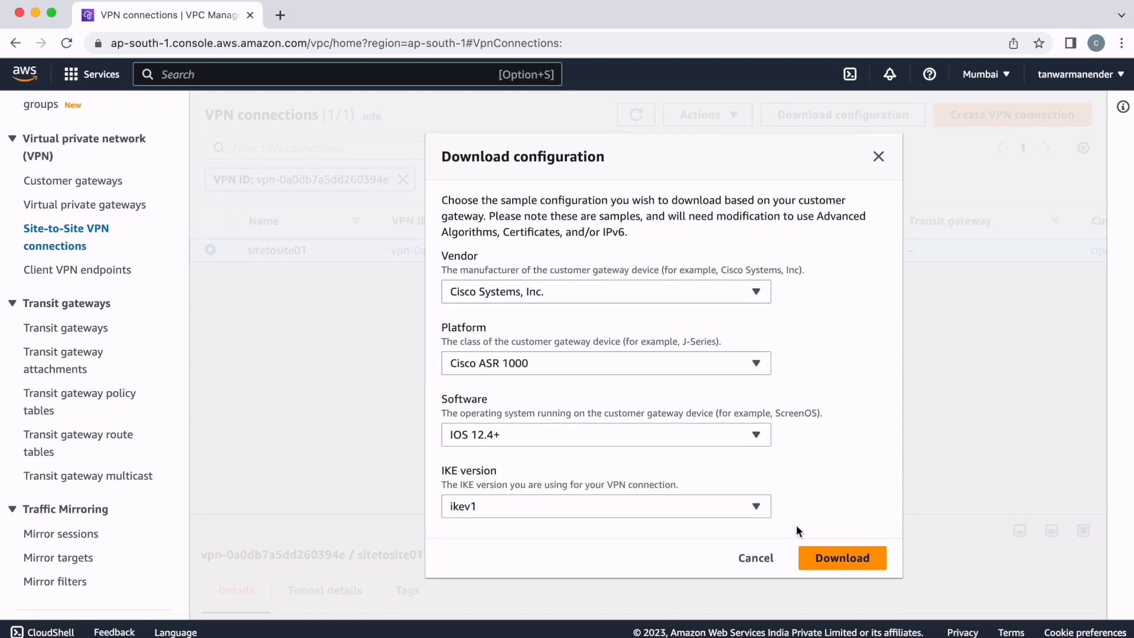
left_click(835, 560)
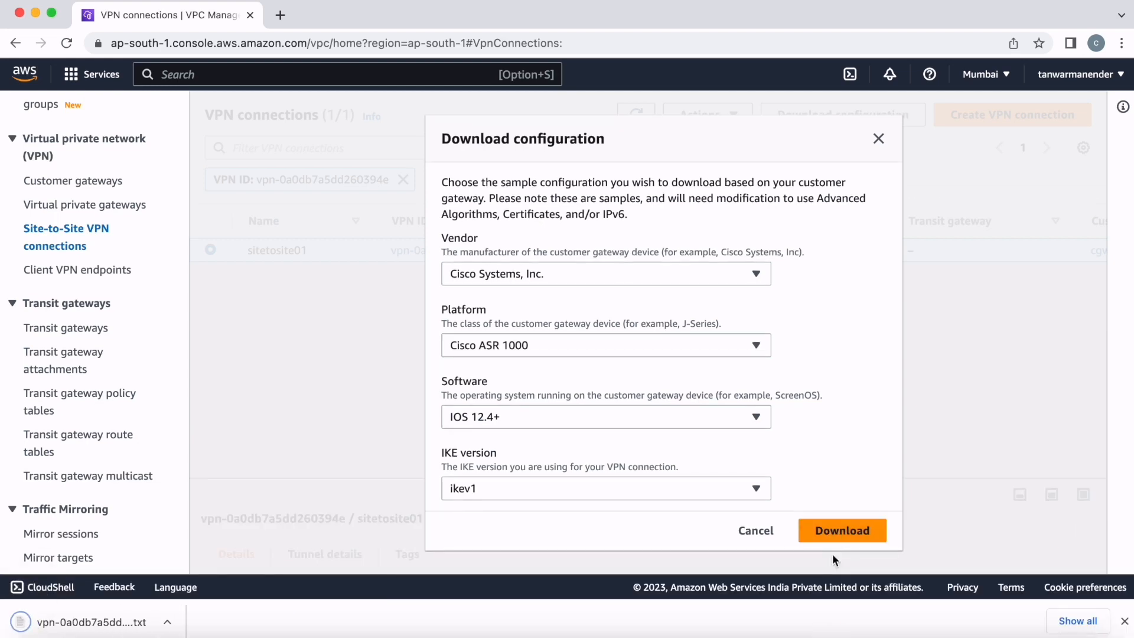
- Open the downloaded configuration text file in a larger window and highlight the VPN connection and gateway IDs
left_click(77, 620)
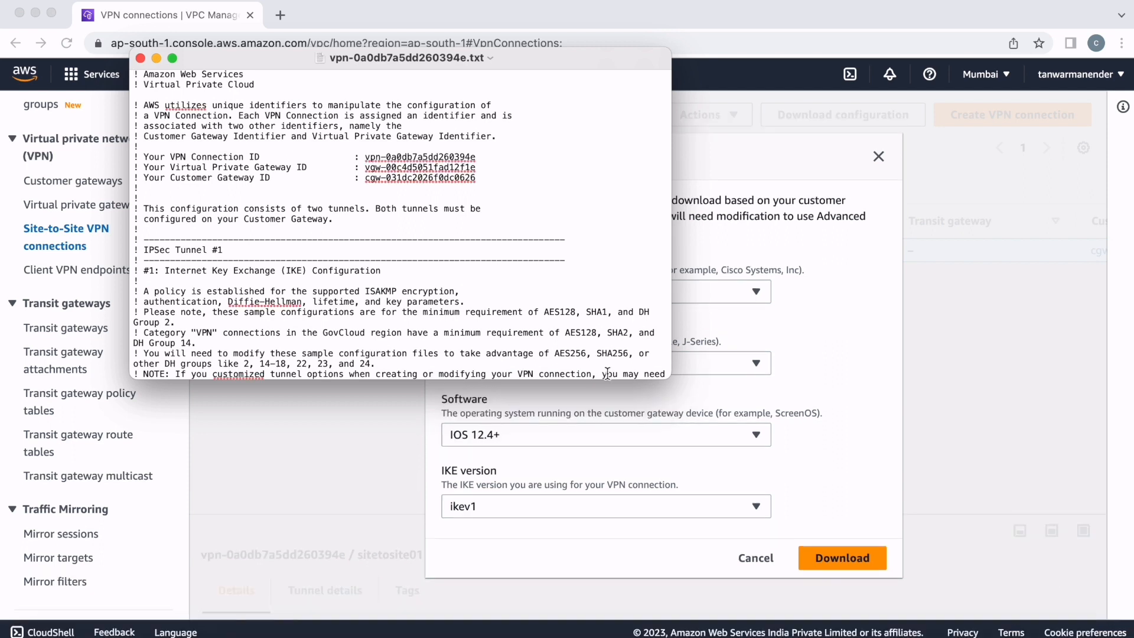
left_click_drag(665, 376, 833, 511)
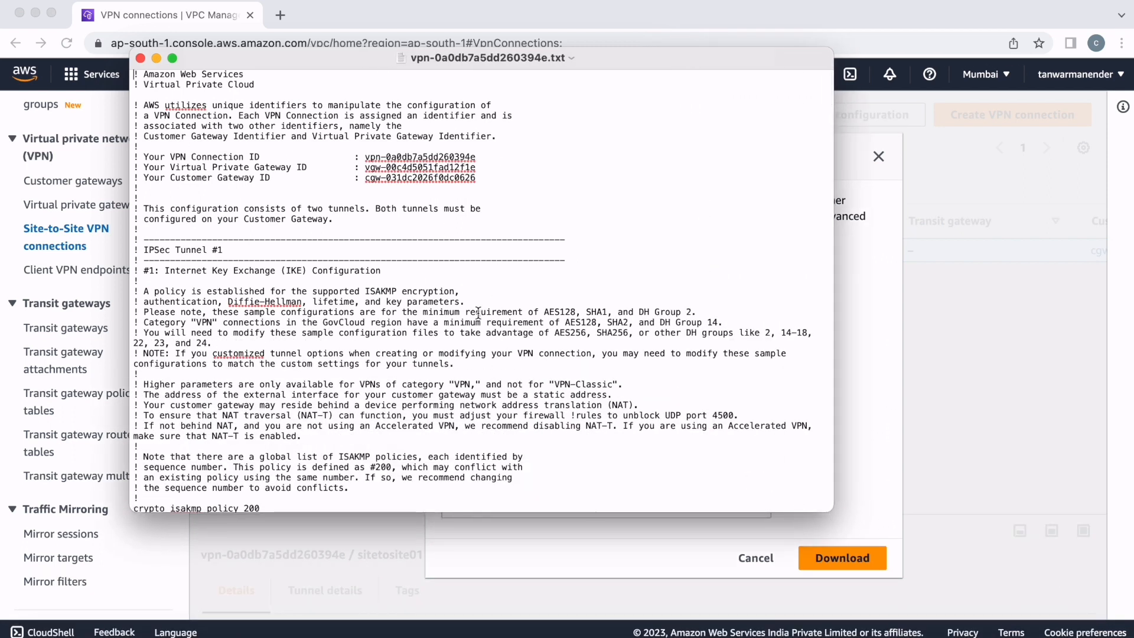
left_click_drag(365, 157, 476, 177)
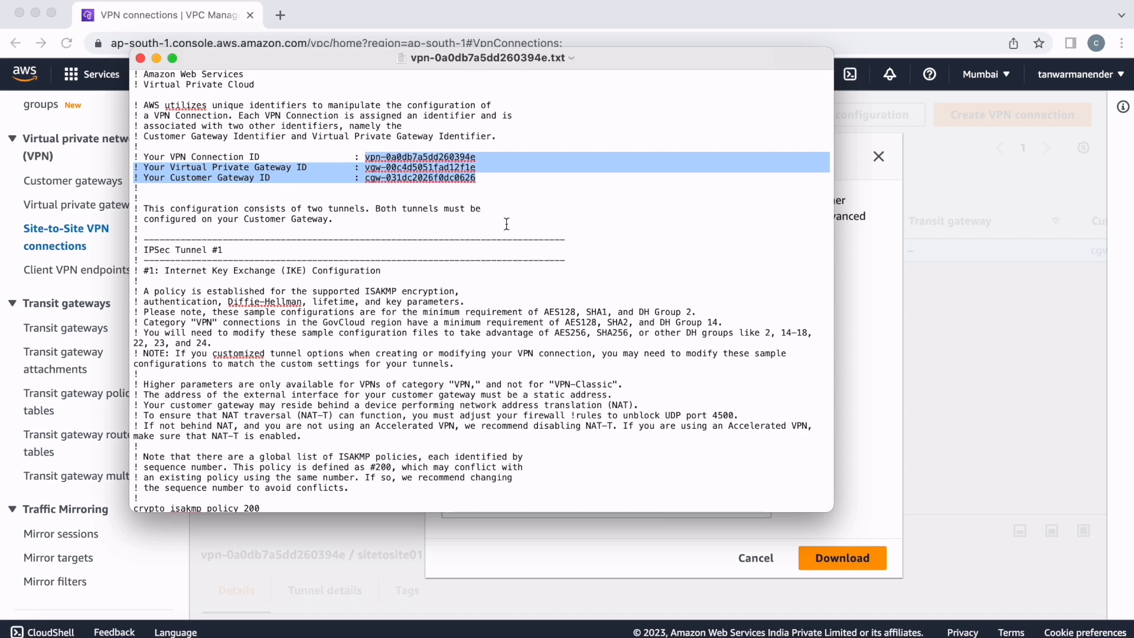
- Examine the IPSec Tunnel #1 section of the configuration file, highlighting its local address, peer address and pre-shared key
scroll(507, 247, "down", 4)
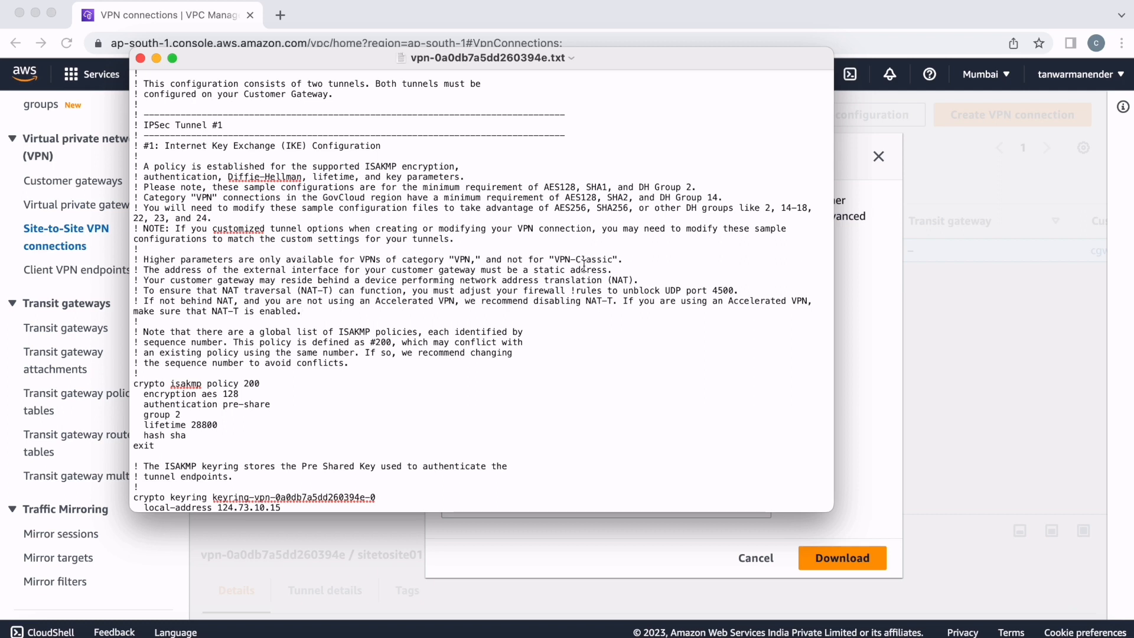
scroll(583, 267, "down", 2)
scroll(584, 267, "down", 3)
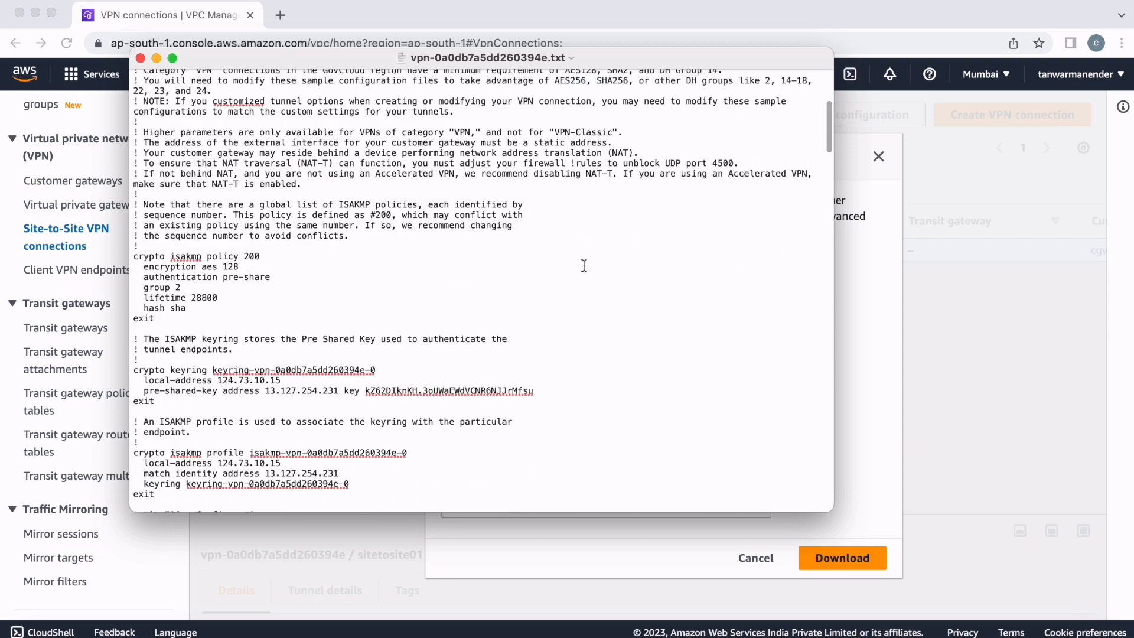
scroll(583, 265, "down", 3)
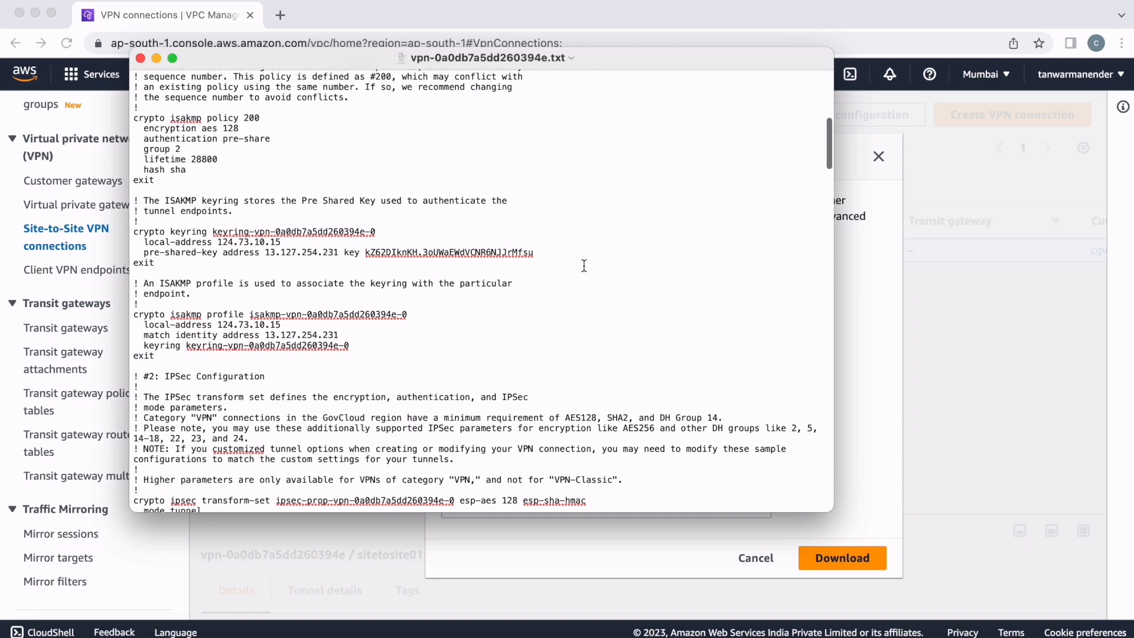
scroll(491, 248, "up", 8)
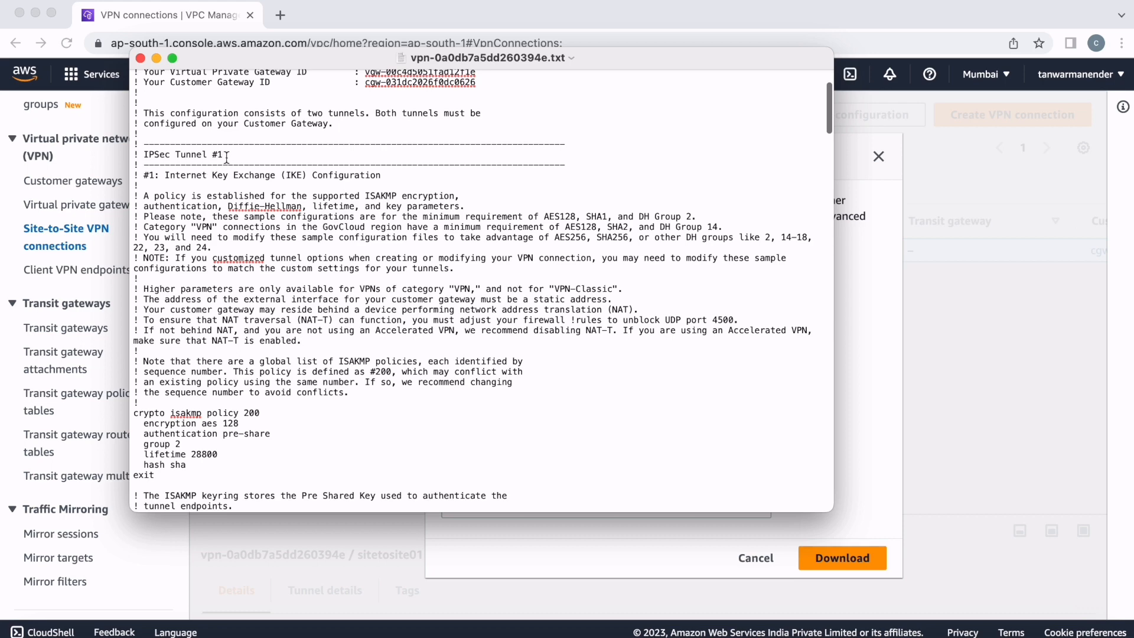
left_click_drag(225, 155, 139, 155)
scroll(414, 394, "down", 10)
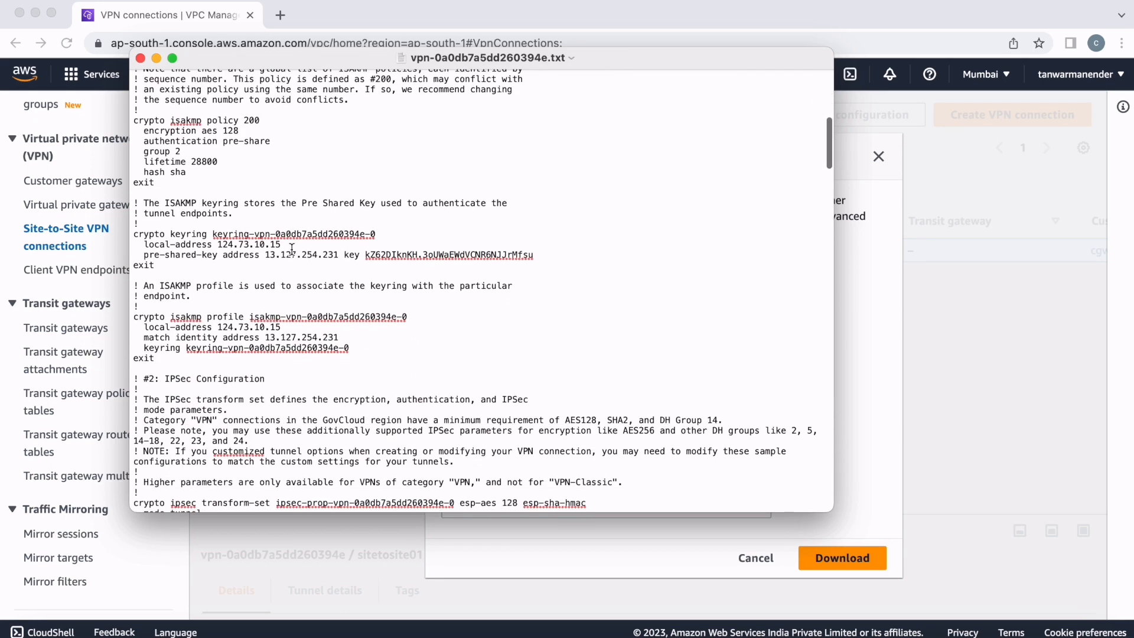
left_click_drag(281, 243, 218, 243)
left_click_drag(339, 254, 265, 254)
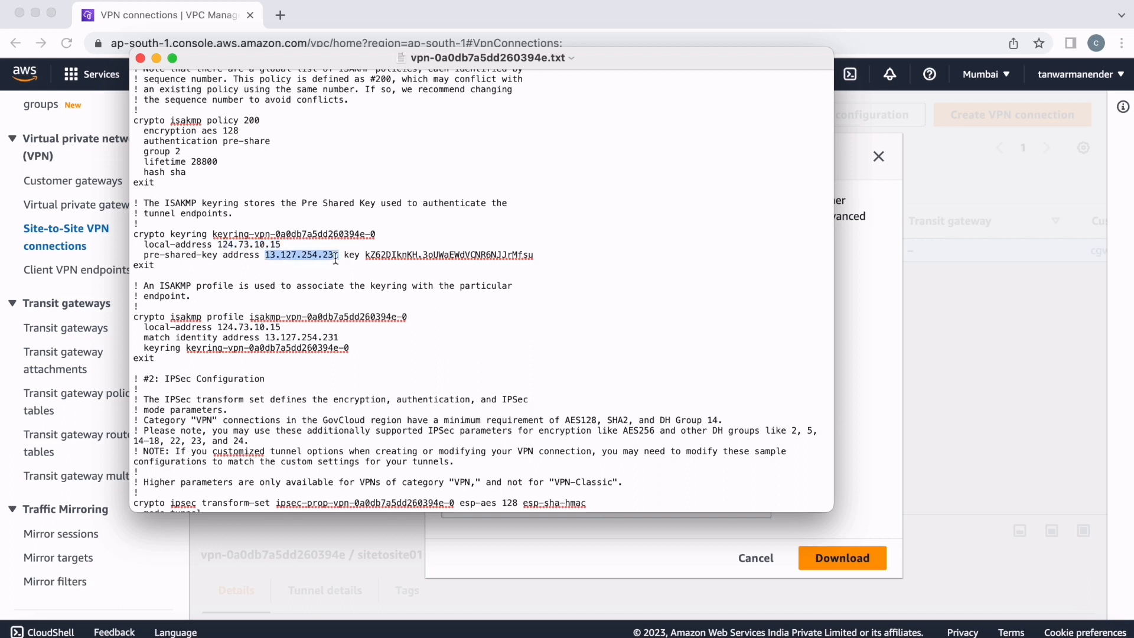
left_click_drag(535, 254, 364, 255)
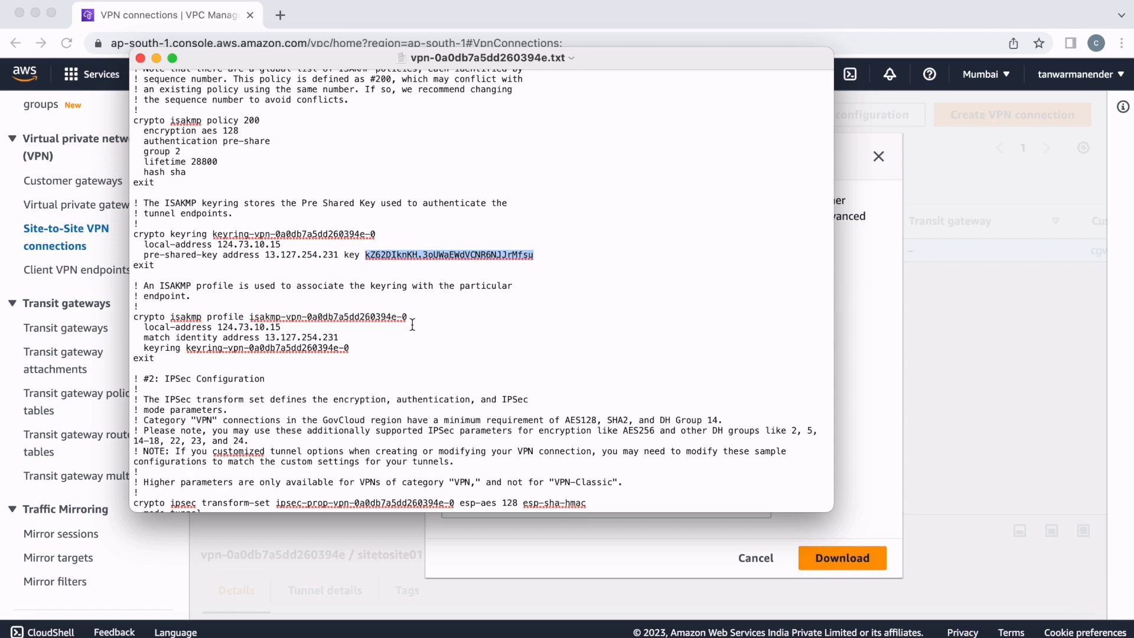
- Examine the second tunnel's section of the configuration file, highlighting its peer address and pre-shared key
scroll(412, 325, "down", 10)
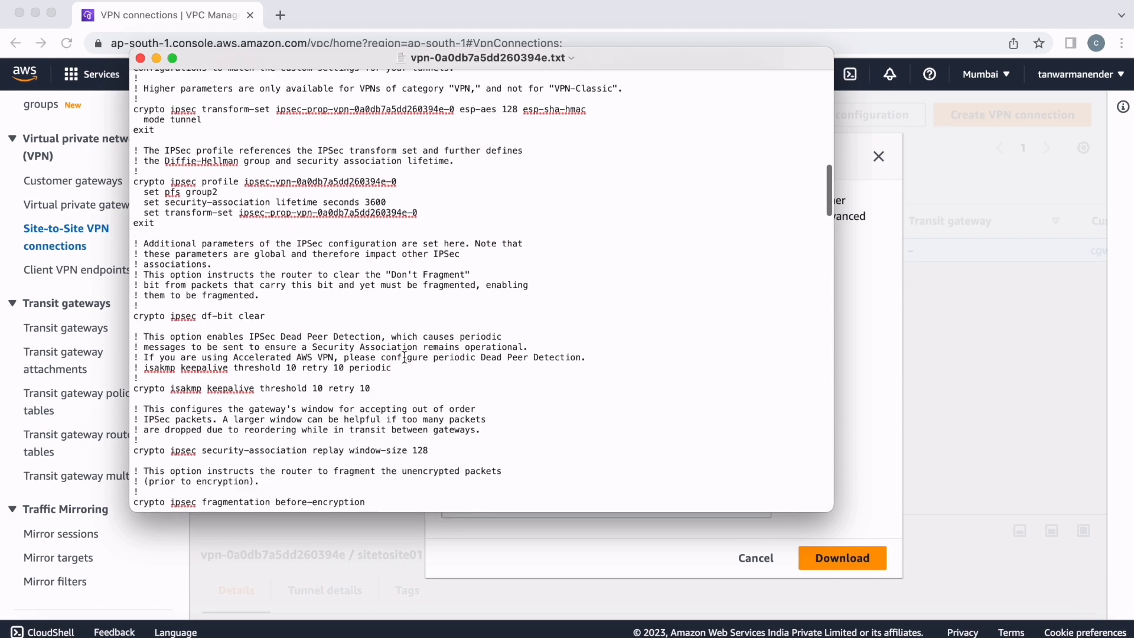
scroll(404, 357, "down", 10)
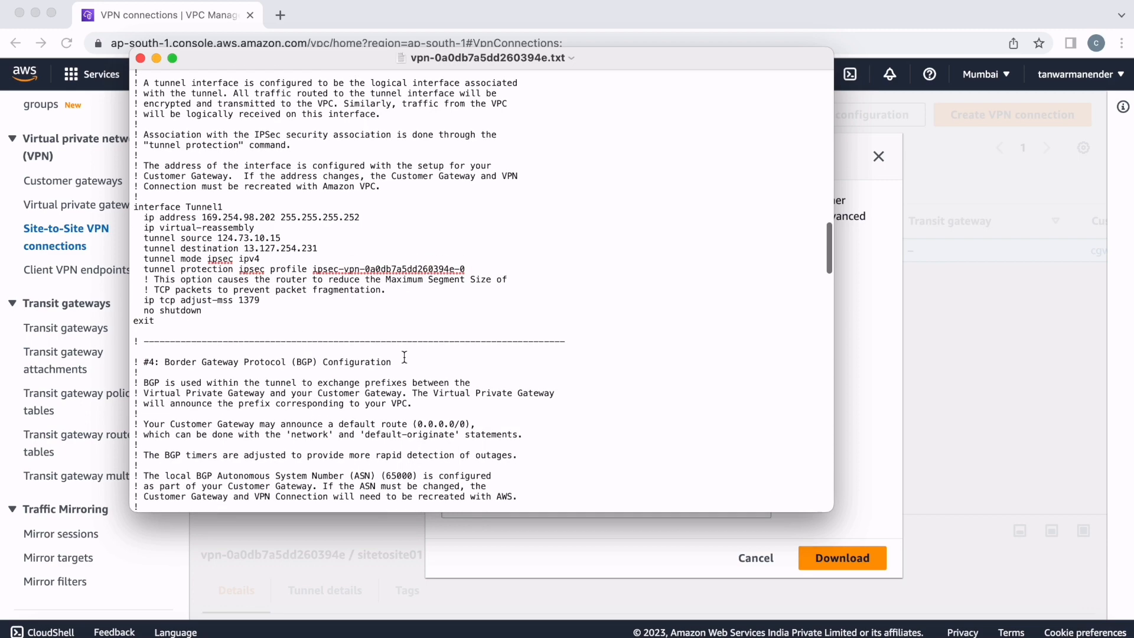
scroll(405, 358, "down", 10)
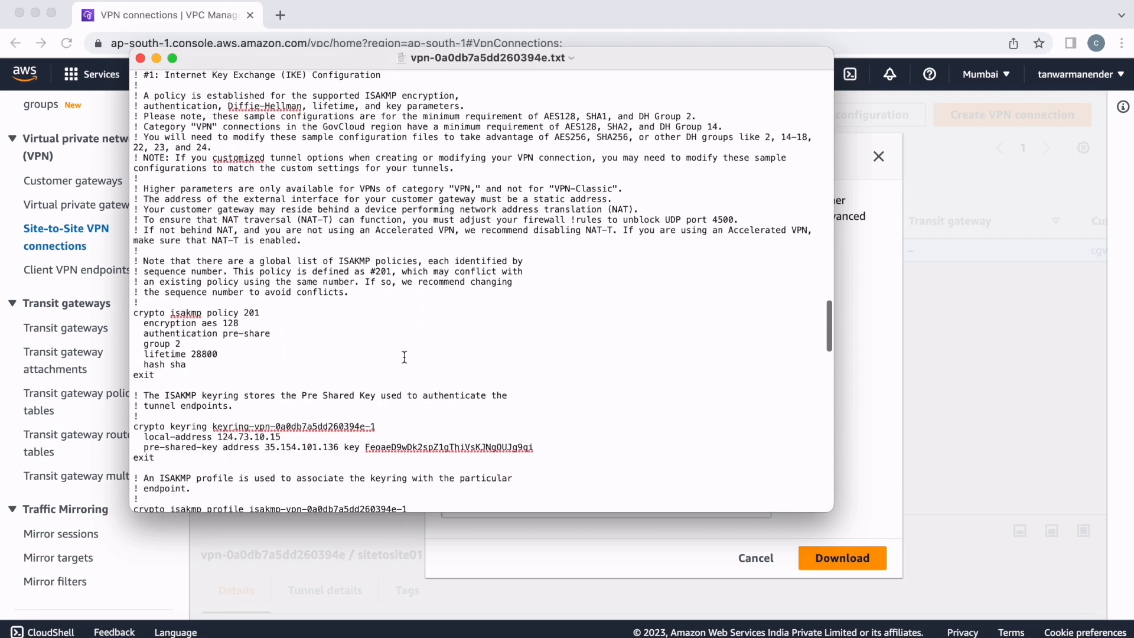
scroll(405, 357, "down", 5)
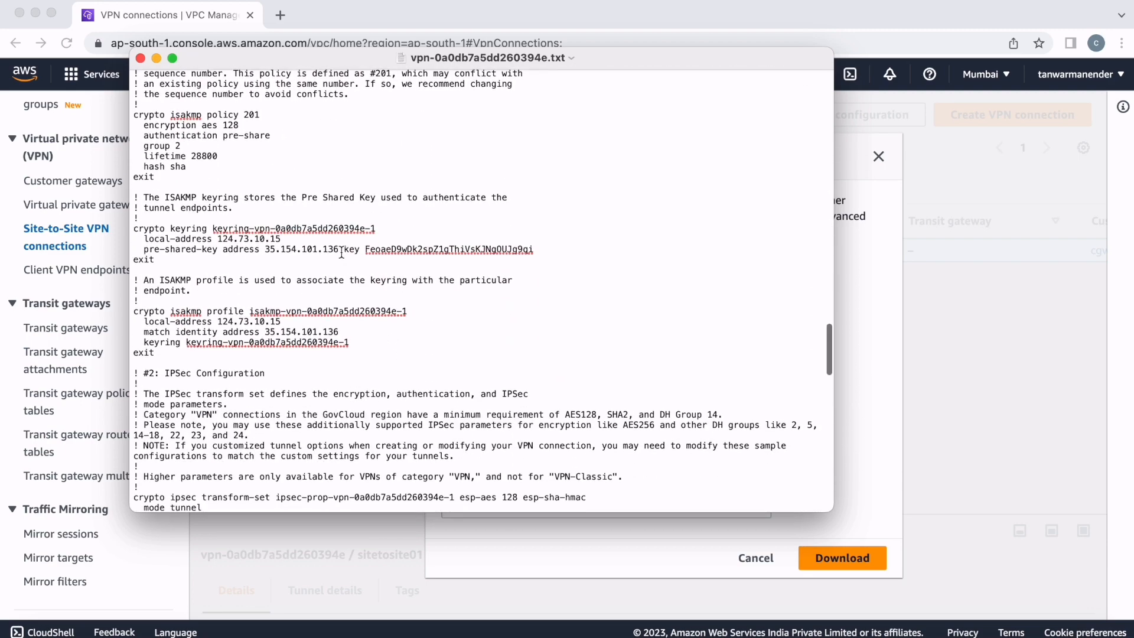
left_click_drag(339, 250, 225, 254)
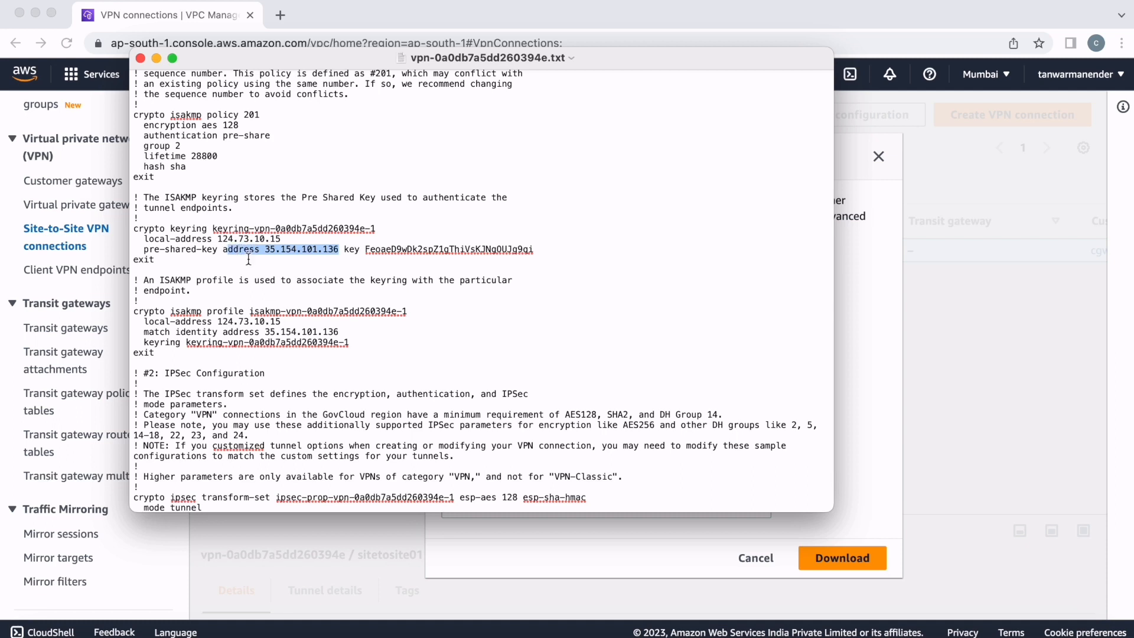
left_click_drag(535, 251, 369, 251)
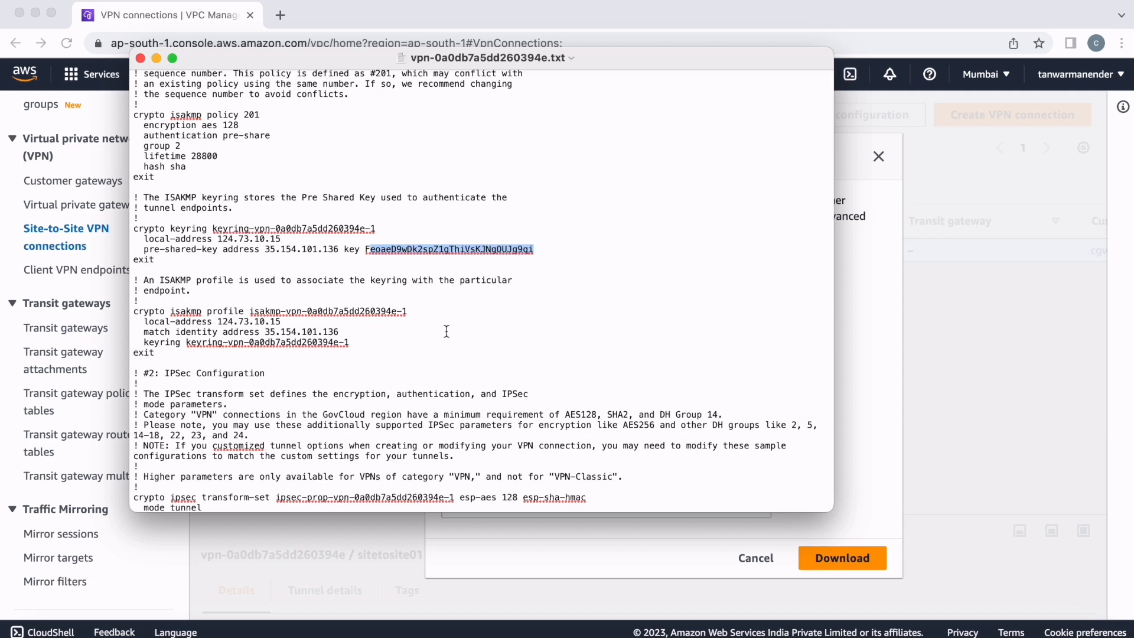
scroll(446, 331, "down", 10)
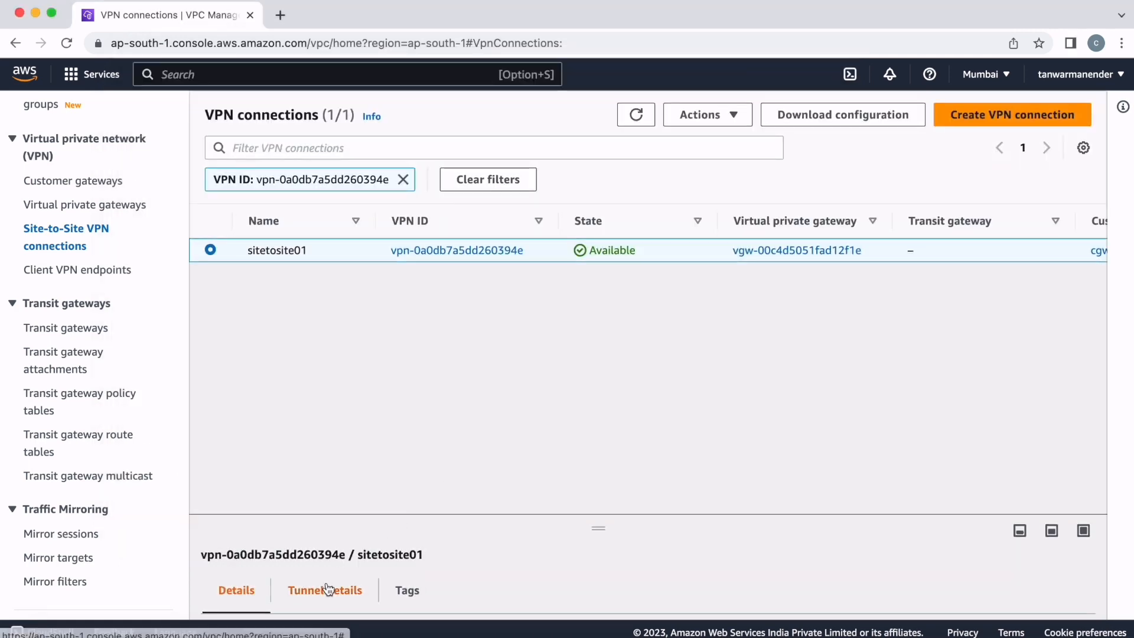
- Show the tunnel details of sitetosite01 in an enlarged details area and check the status of both tunnels
left_click(328, 588)
left_click_drag(597, 527, 601, 333)
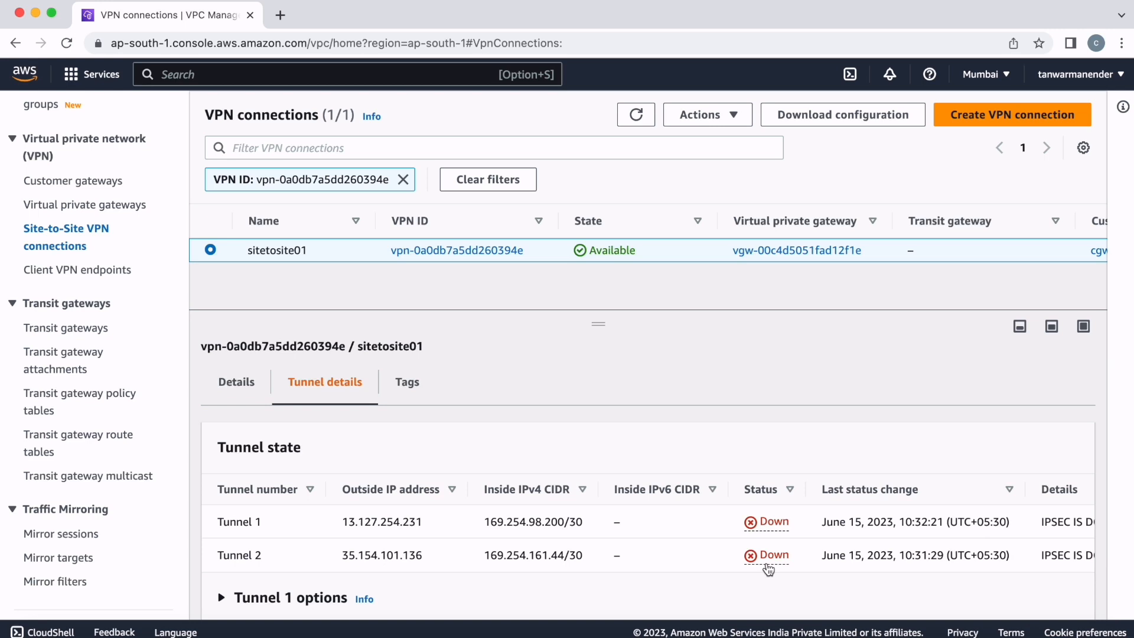
scroll(768, 570, "down", 2)
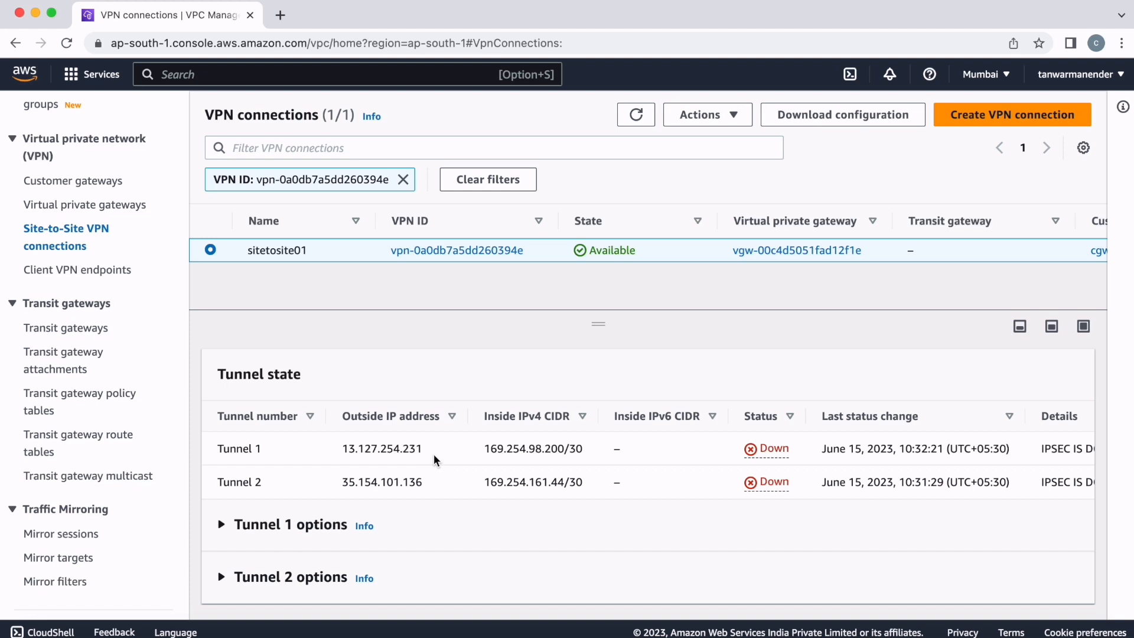
left_click_drag(791, 456, 737, 455)
mouse_move(795, 484)
left_mouse_down()
mouse_move(745, 485)
mouse_move(731, 451)
mouse_move(801, 454)
mouse_move(801, 486)
left_mouse_up()
scroll(726, 510, "down", 1)
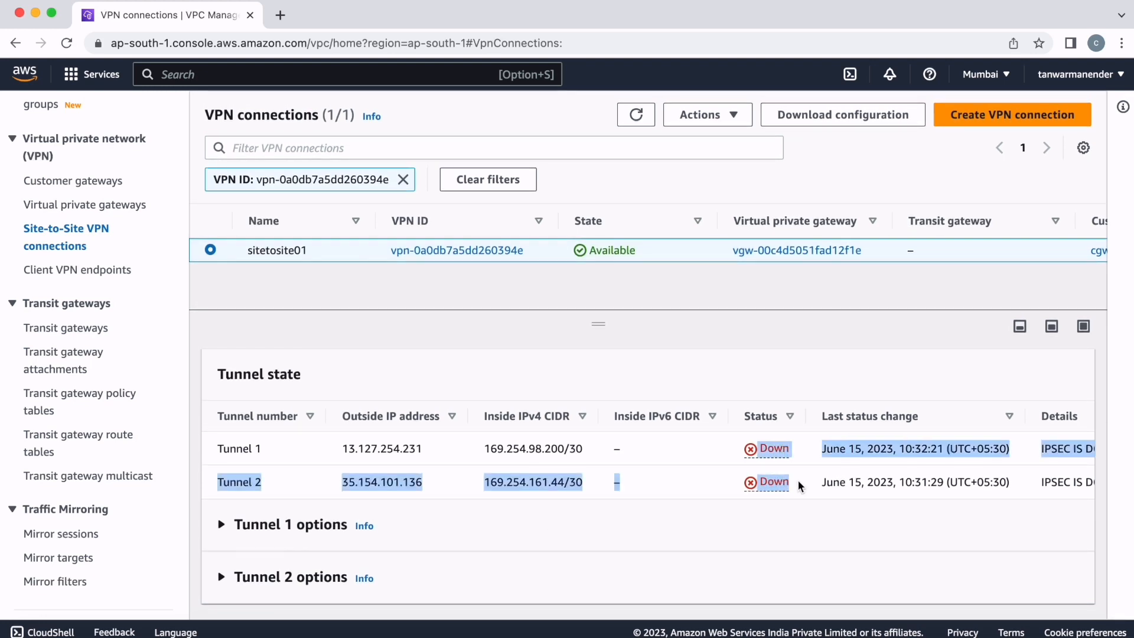
scroll(416, 472, "up", 2)
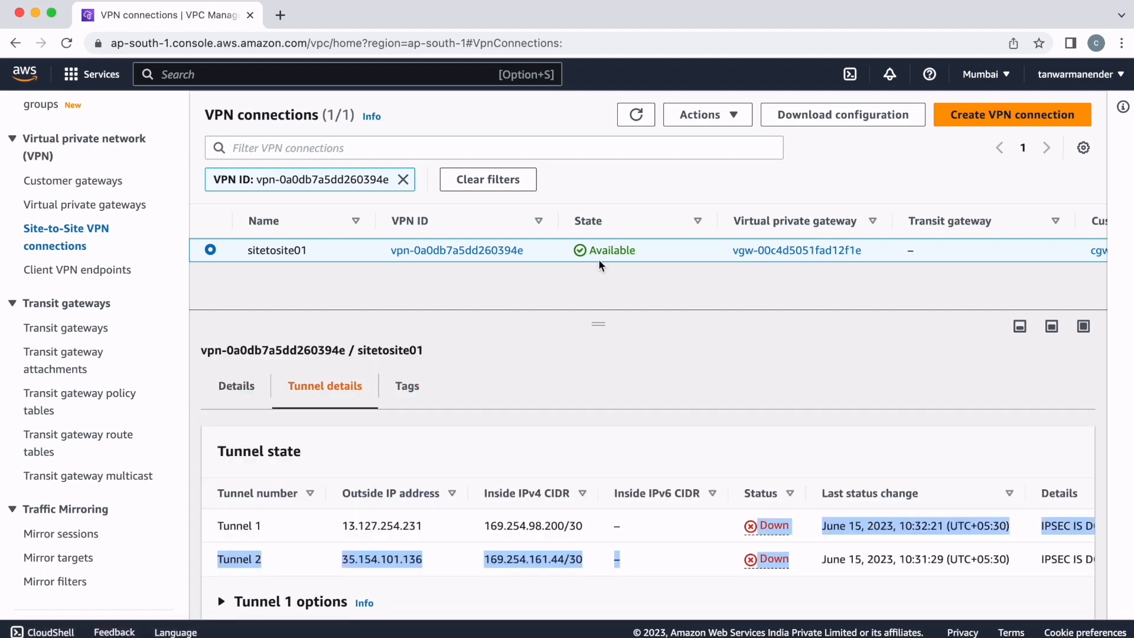
- Open the details of cp_vpc's main route table from the VPC's list of route tables
scroll(94, 308, "down", 4)
scroll(100, 316, "up", 15)
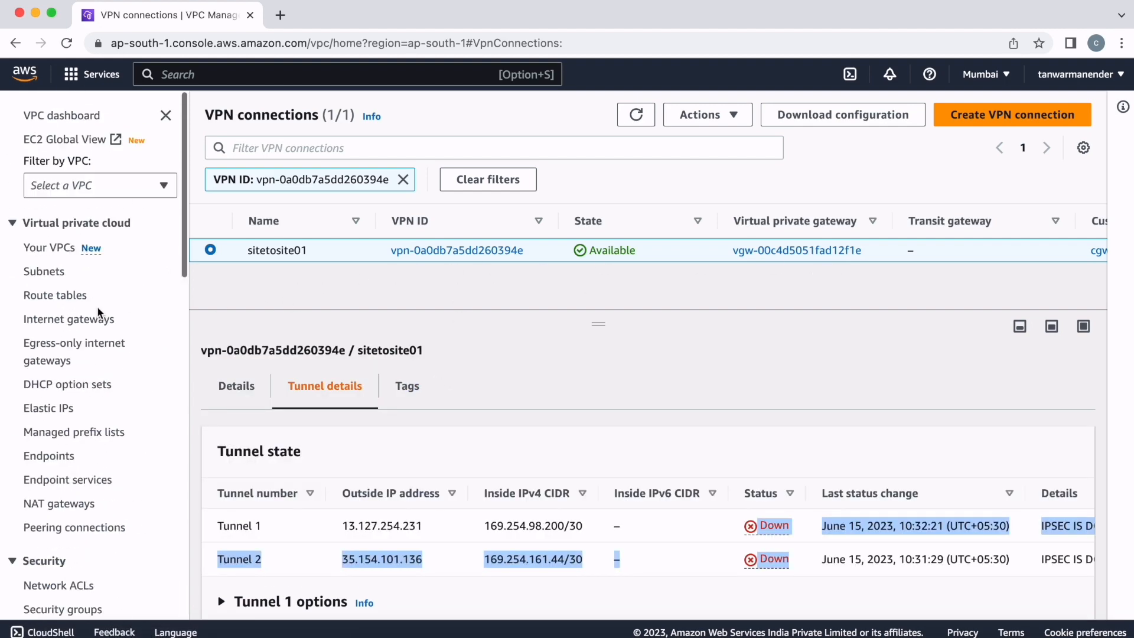
left_click(53, 254)
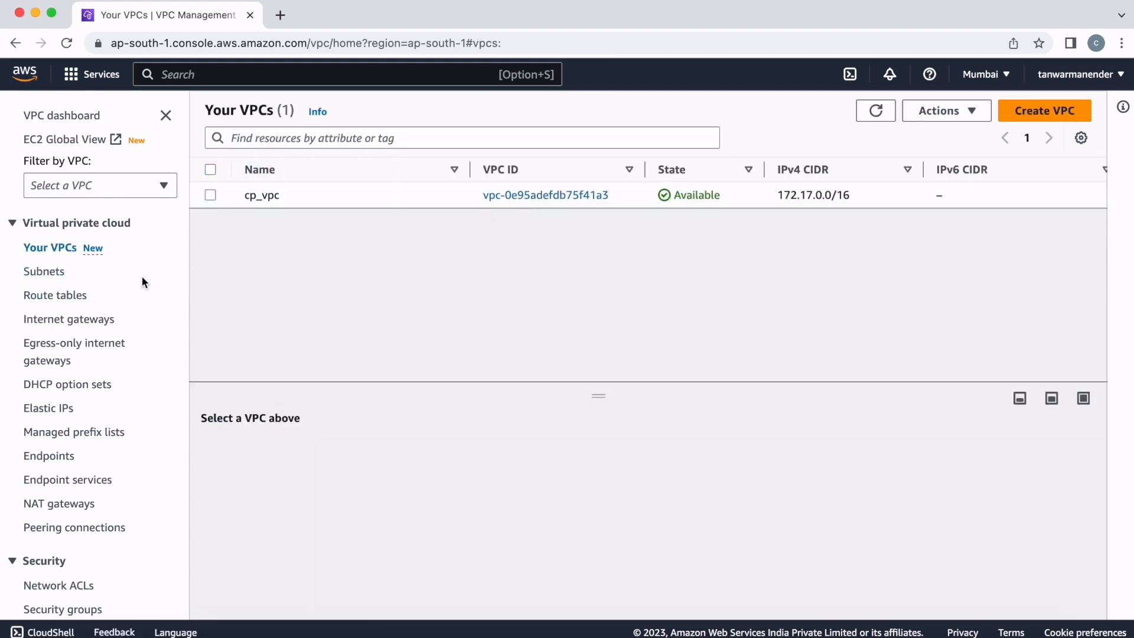
left_click(27, 298)
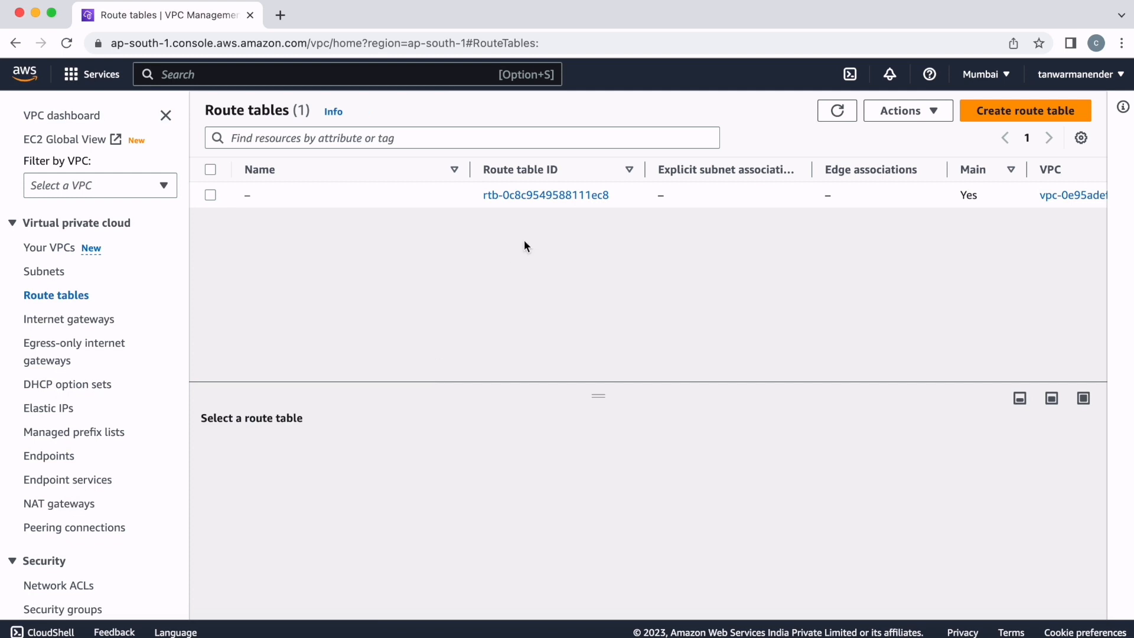
left_click(546, 195)
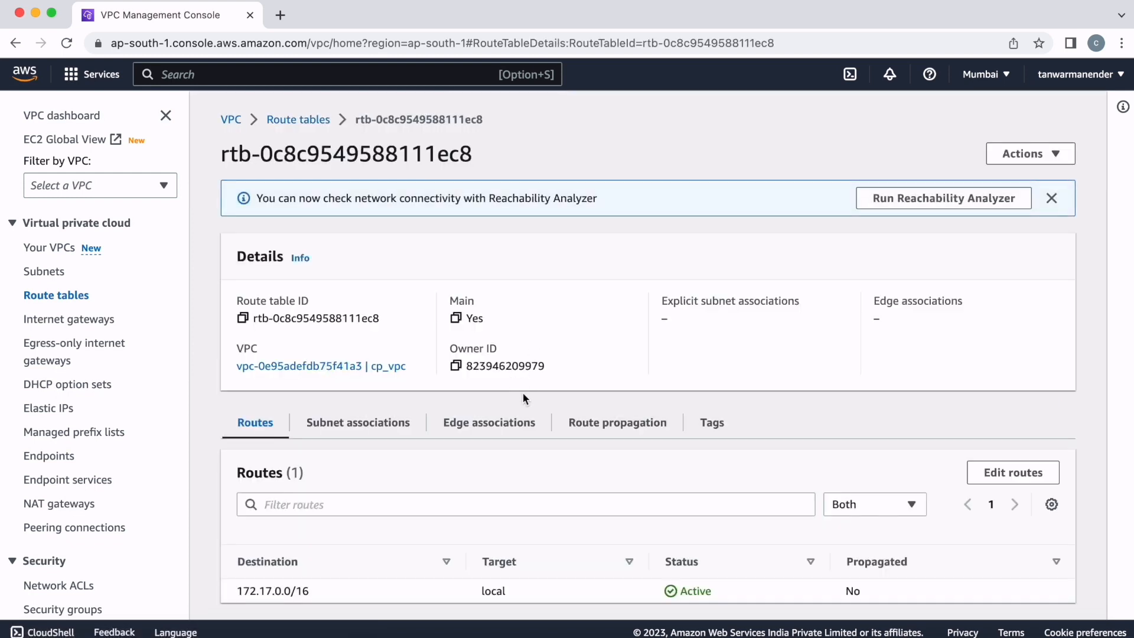
- Start editing the main route table's routes and add a new route with destination 192.168.0.0/16
scroll(523, 392, "down", 1)
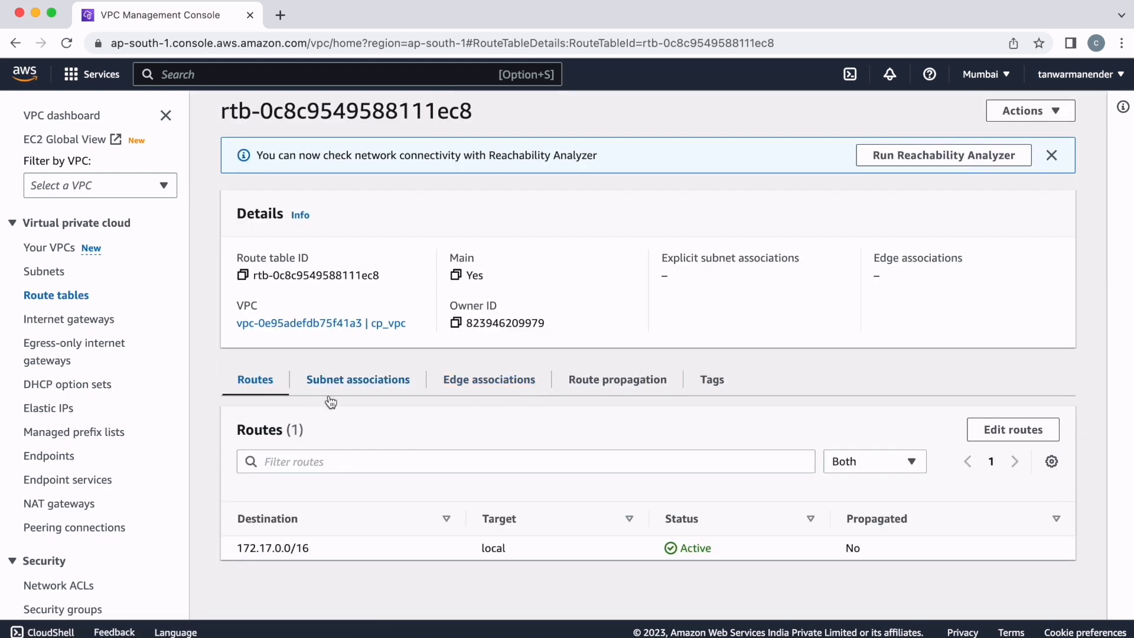
left_click(986, 433)
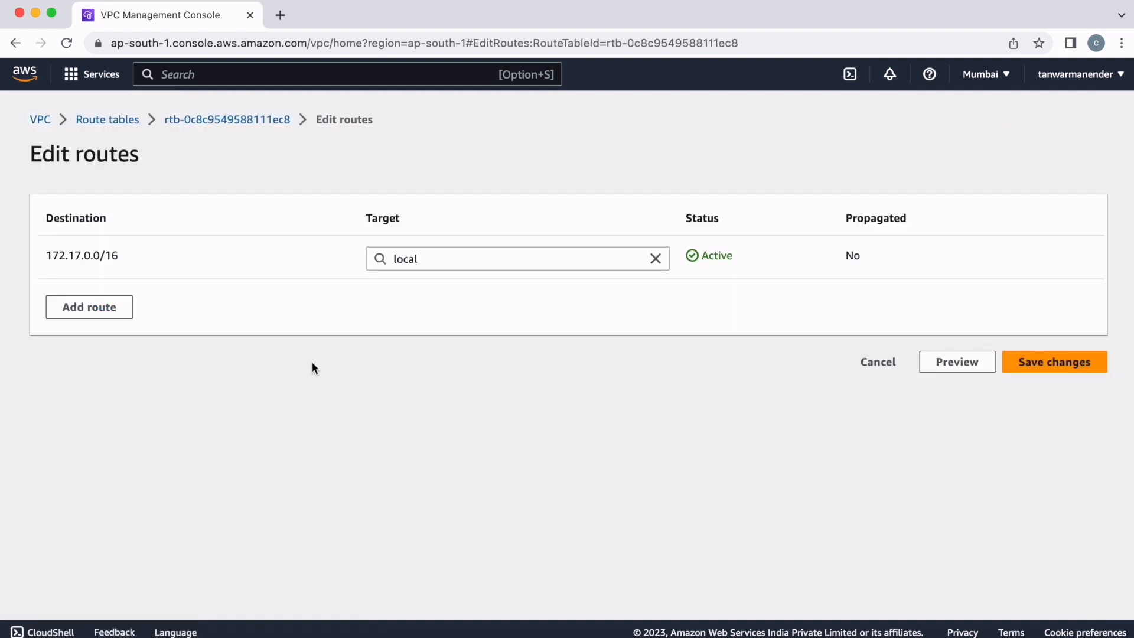
left_click(89, 308)
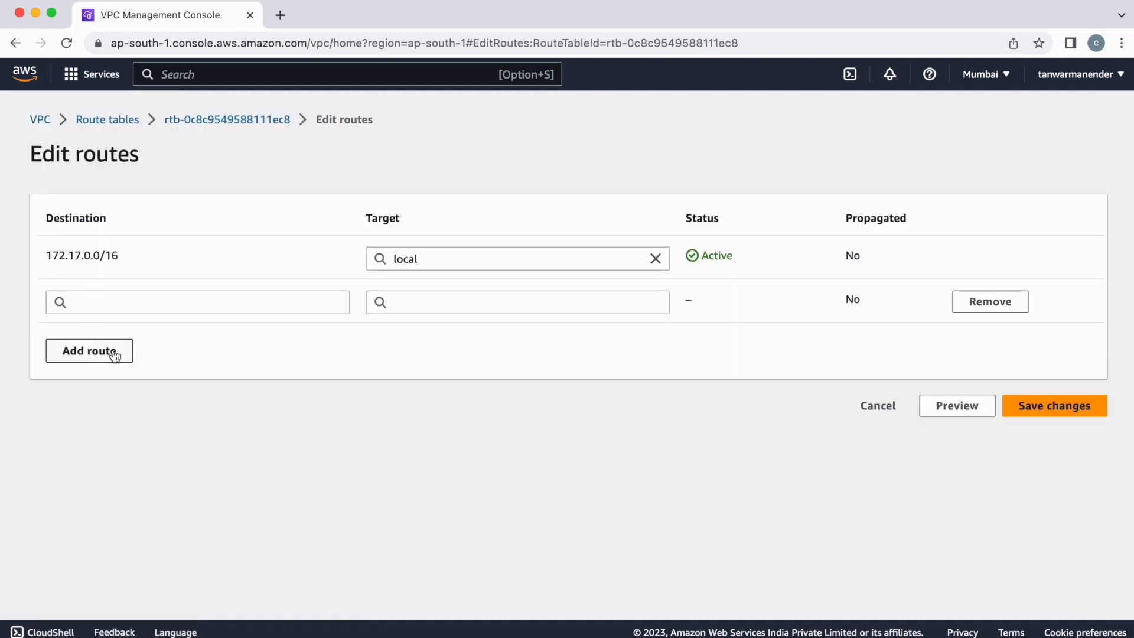
left_click(238, 313)
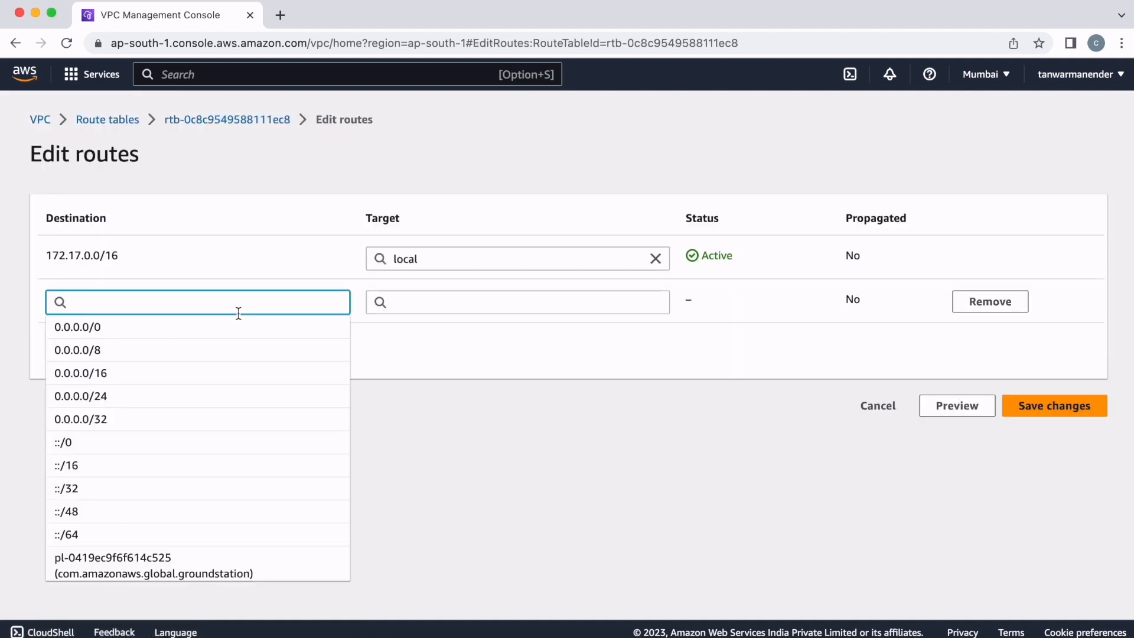
type("192.168.0.0/16")
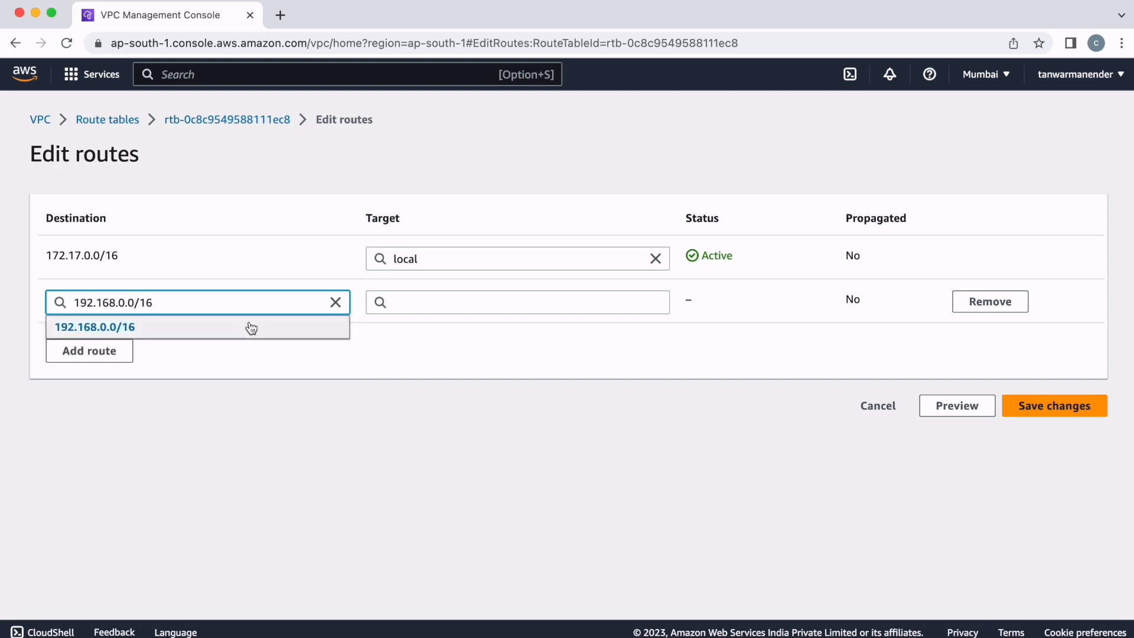
left_click(275, 326)
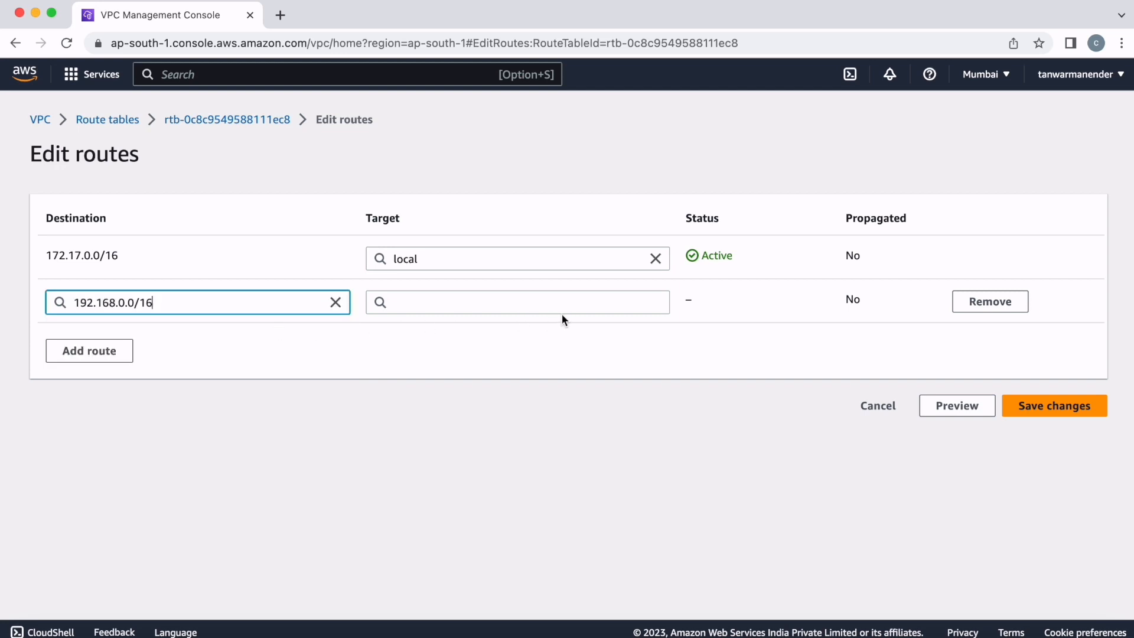
- Set the new route's target to the virtual private gateway myvpgw01 and save the route changes
left_click(523, 304)
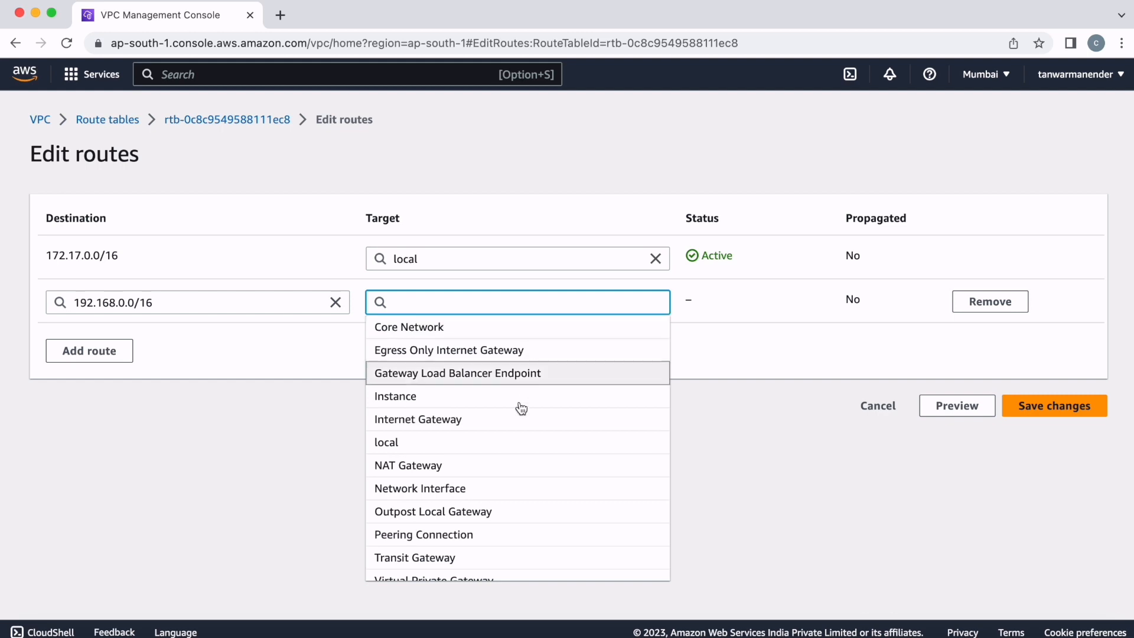
scroll(520, 449, "down", 1)
left_click(452, 568)
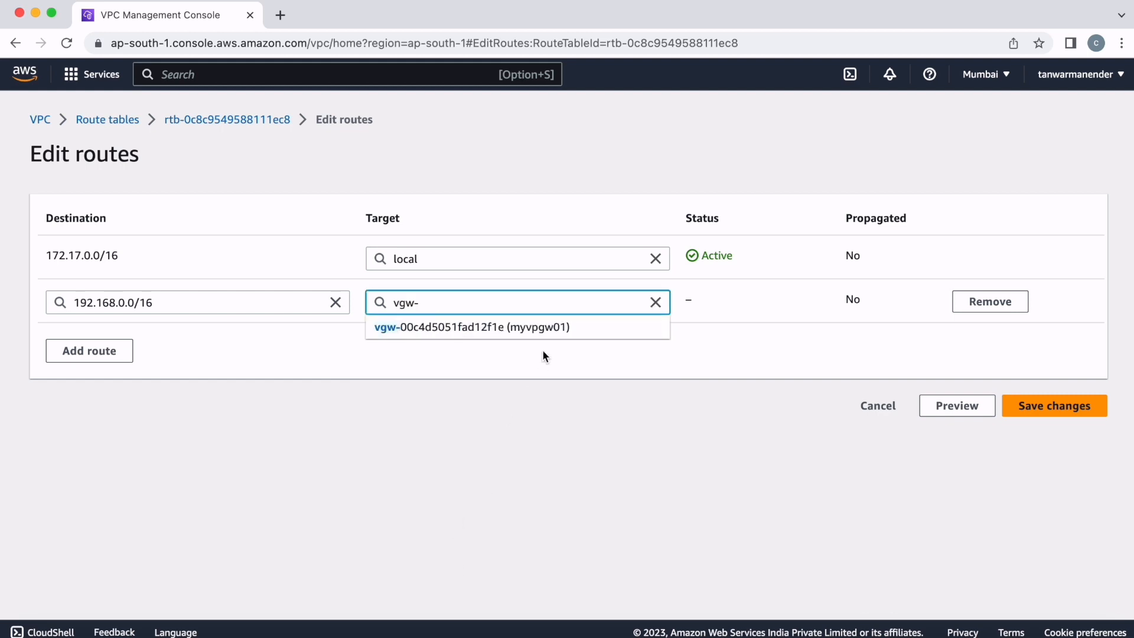
left_click(501, 328)
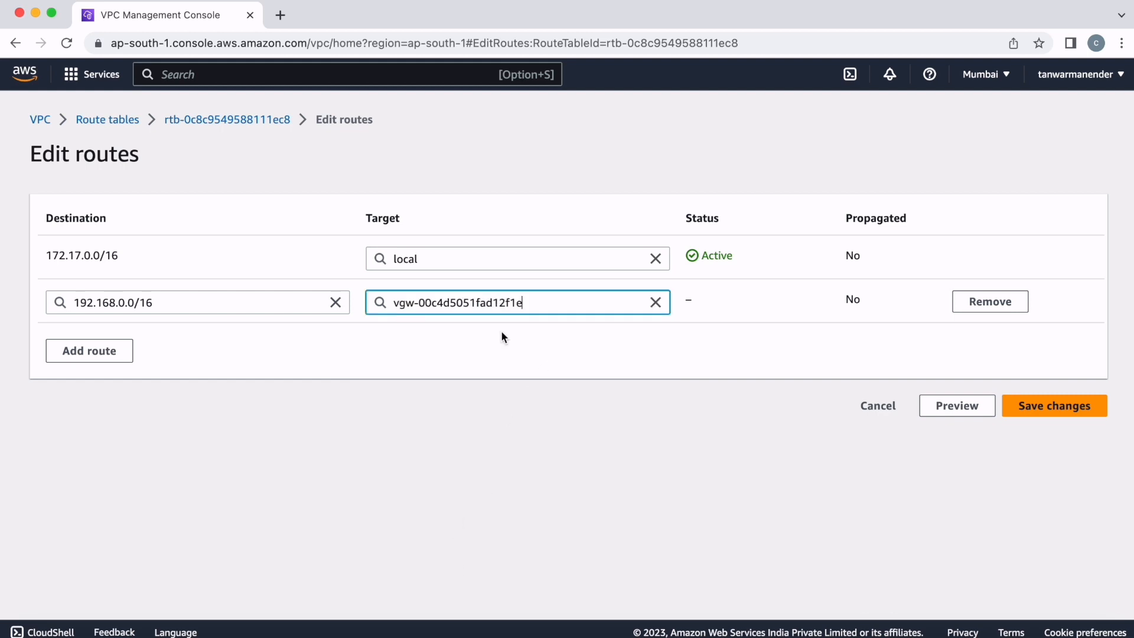
left_click(1042, 406)
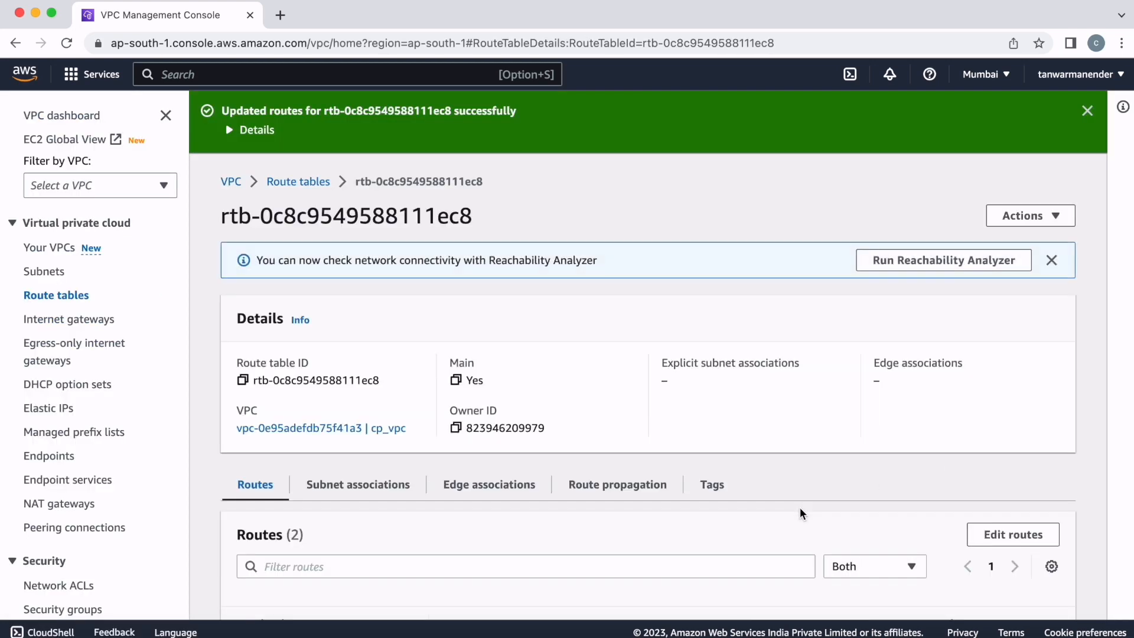